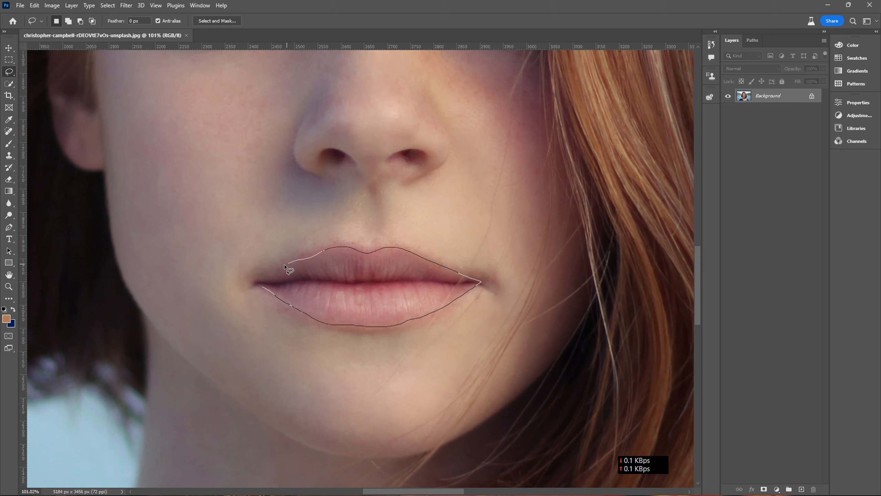
Outline the lips with a Lasso selection and fill it with a bright red Solid Color layer.
left_click_drag(269, 292, 269, 293)
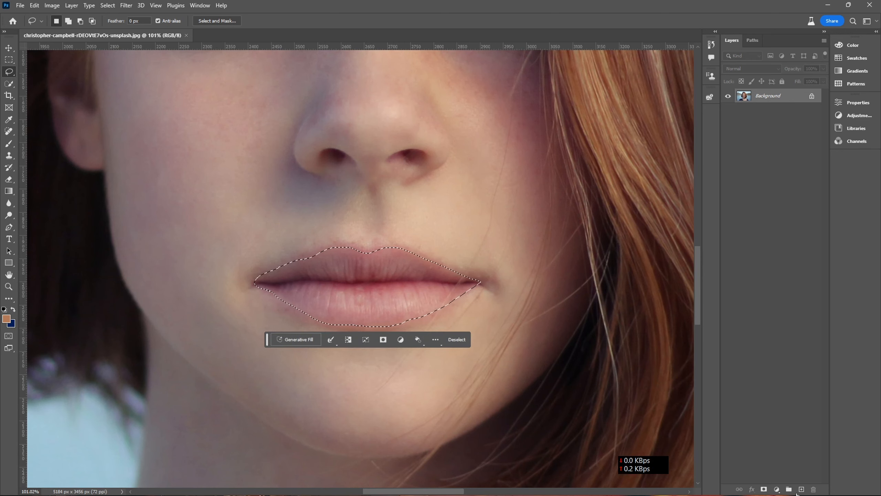
left_click(776, 489)
left_click(794, 331)
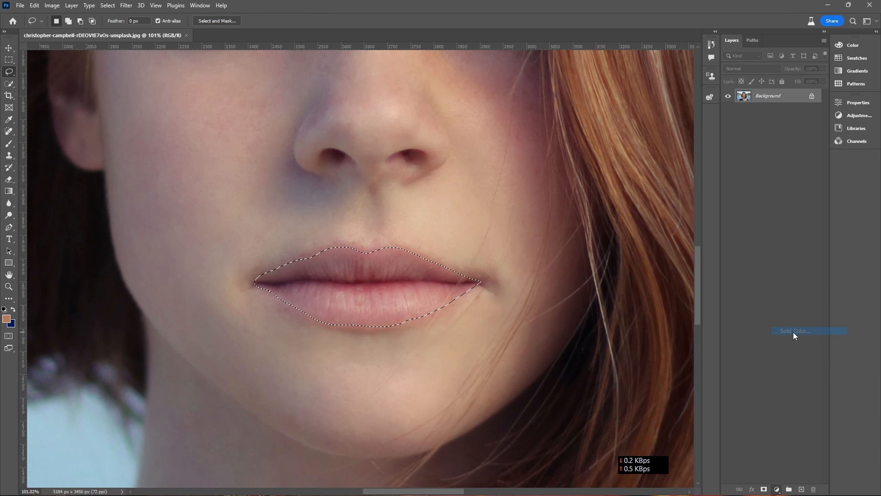
mouse_move(259, 334)
left_mouse_down()
mouse_move(260, 323)
mouse_move(249, 332)
mouse_move(253, 323)
left_mouse_up()
left_click(344, 320)
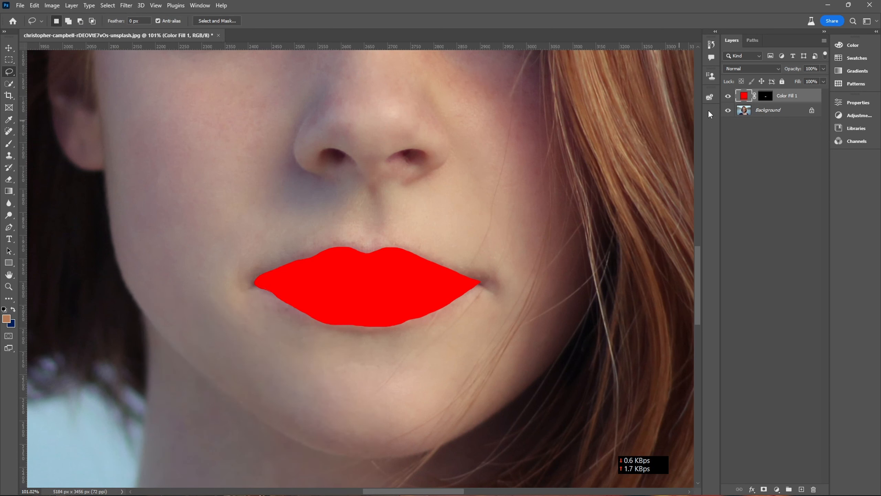
Convert the red fill layer to a smart object and apply a Gaussian Blur with a 55-pixel radius.
right_click(802, 98)
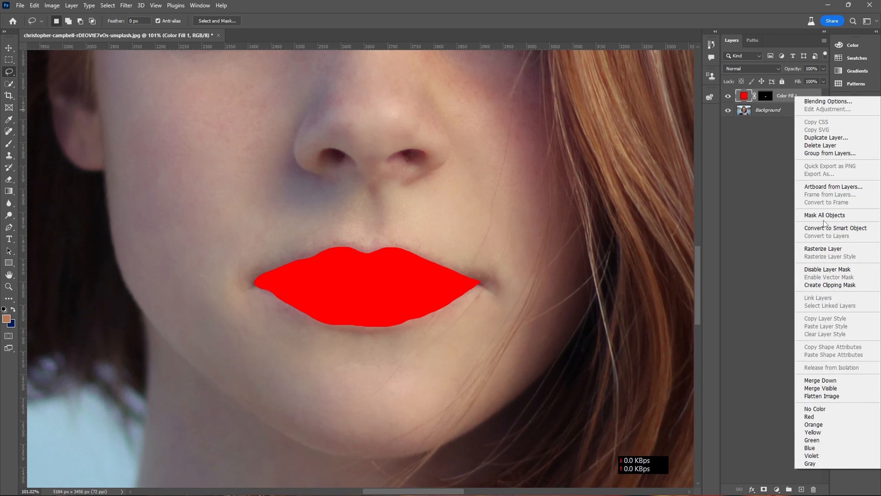
left_click(836, 230)
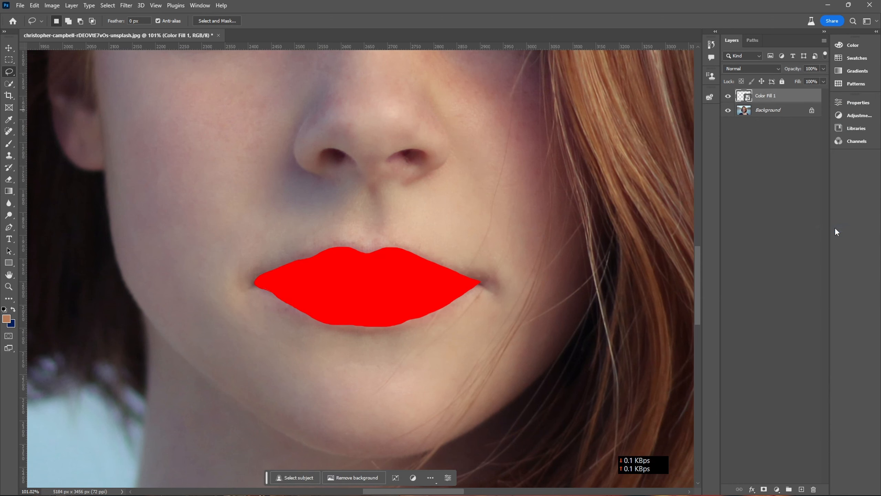
left_click(123, 8)
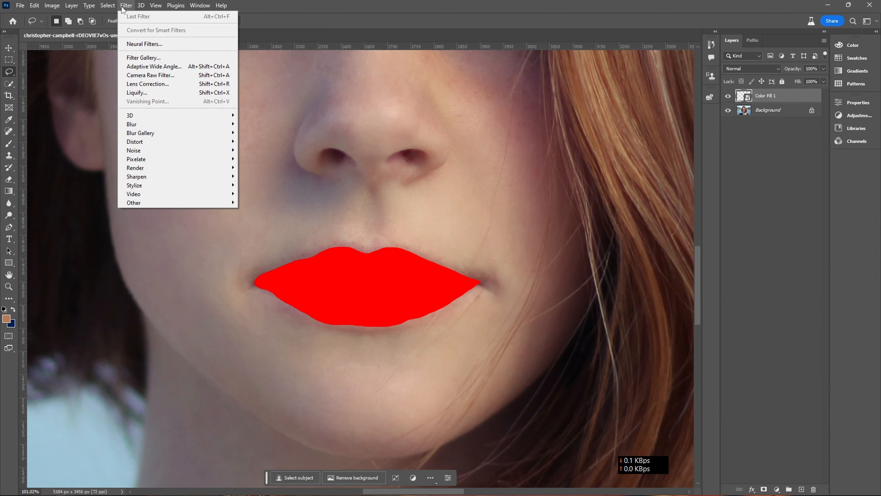
mouse_move(140, 123)
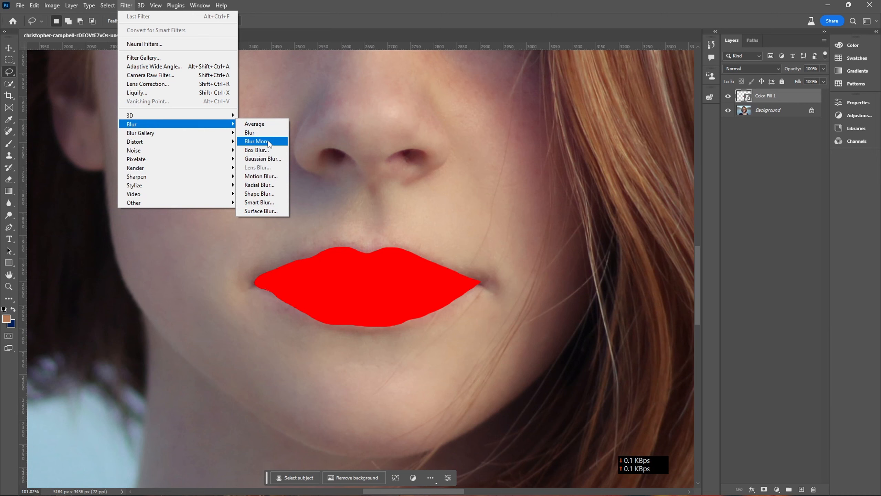
left_click(262, 159)
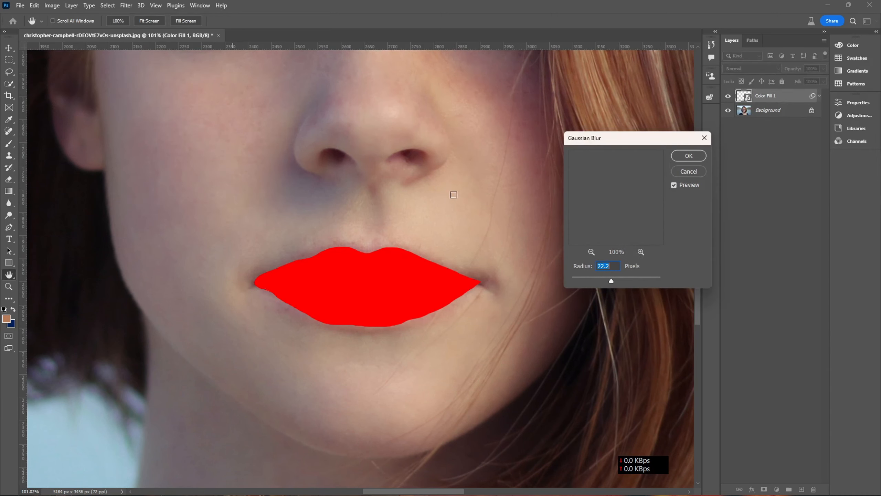
left_click_drag(611, 280, 619, 281)
left_click_drag(605, 266, 594, 271)
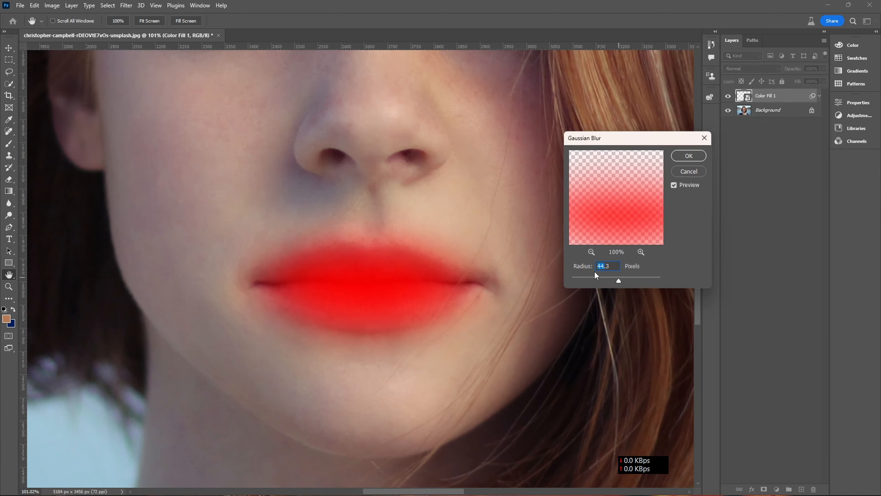
type("55")
left_click(682, 157)
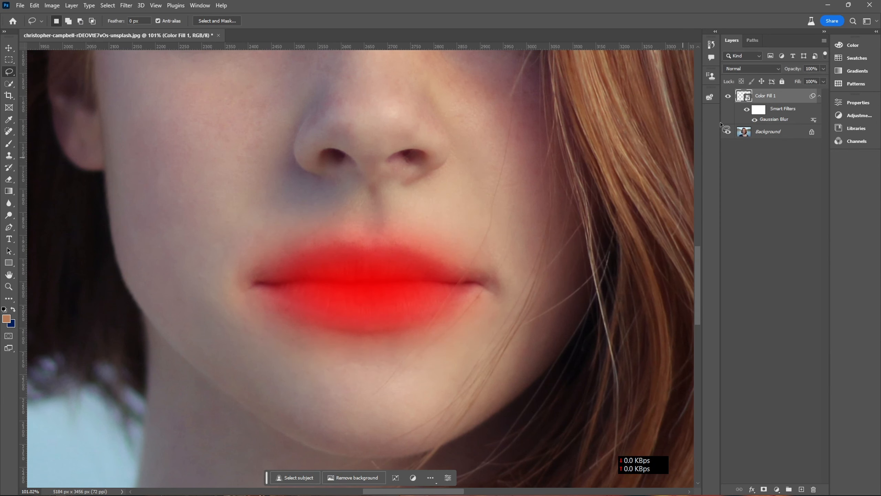
Blend the red layer in Darken mode and split its Underlying Layer white Blend If slider to 42 / 255.
left_click(748, 69)
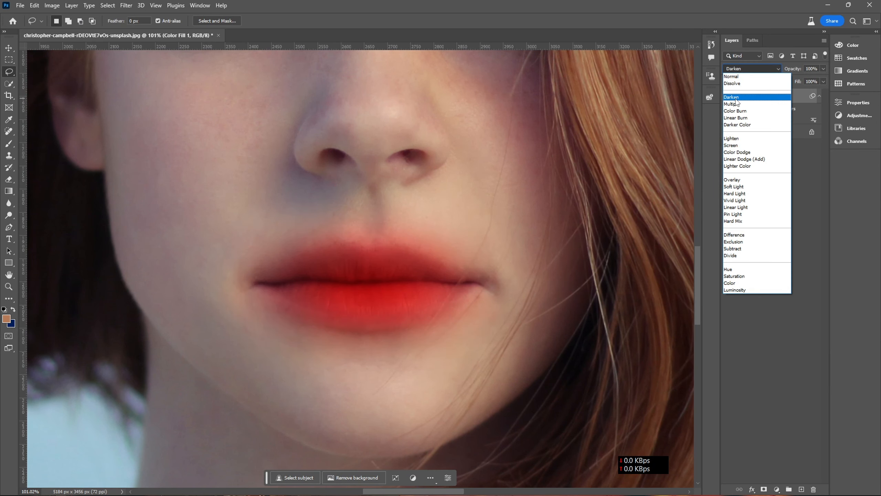
left_click(786, 97)
double_click(788, 100)
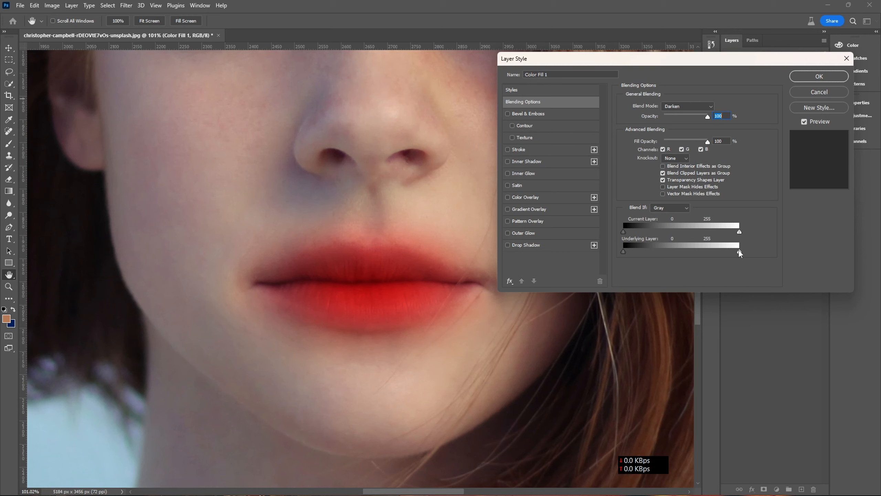
left_click_drag(737, 255, 642, 278)
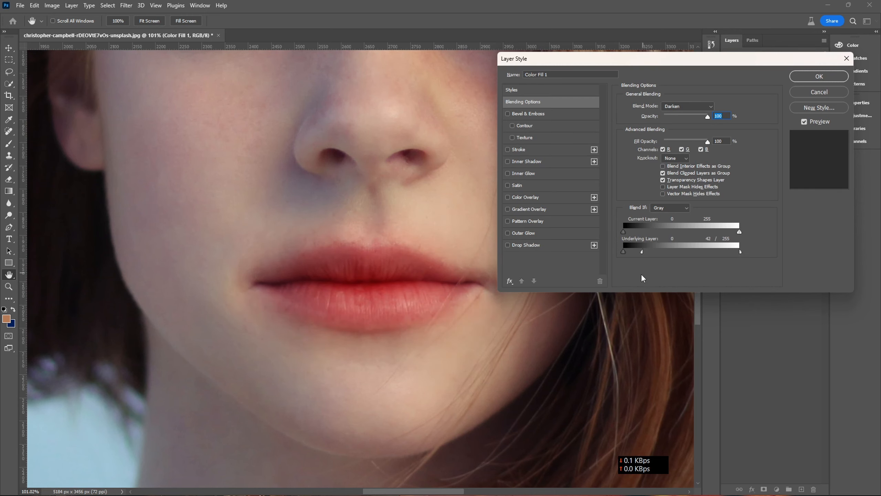
left_click(819, 76)
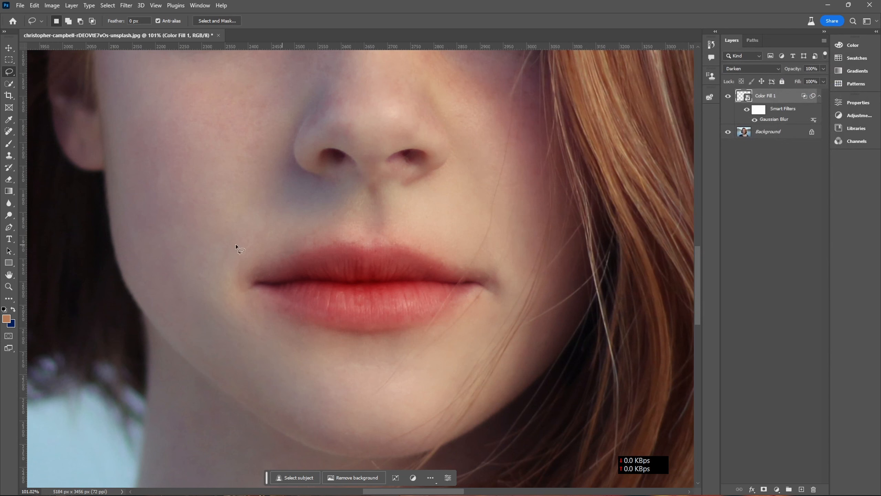
Rasterize the red lip layer and erase the color that spills onto the skin around the lips.
left_click(8, 179)
left_click(232, 333)
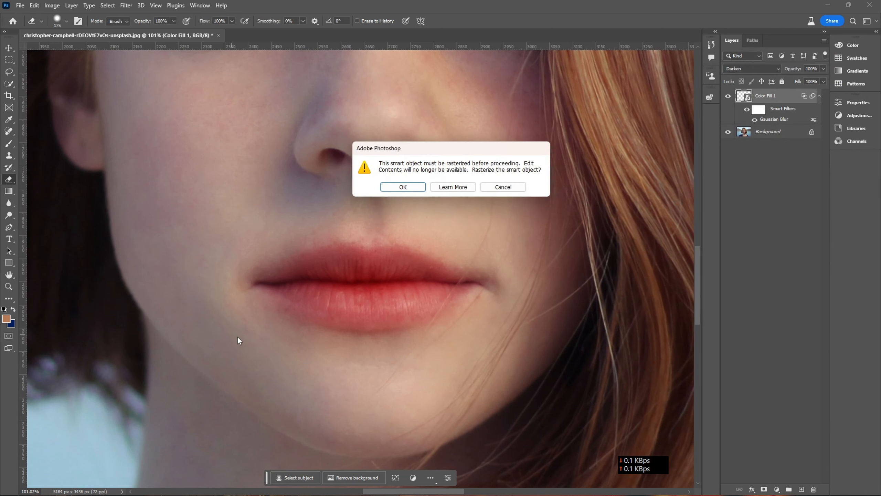
left_click(403, 187)
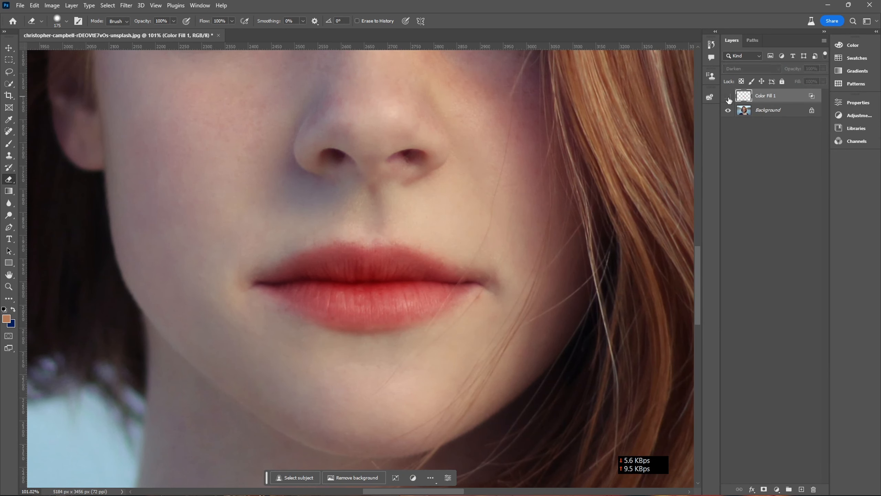
scroll(543, 289, "down", 3)
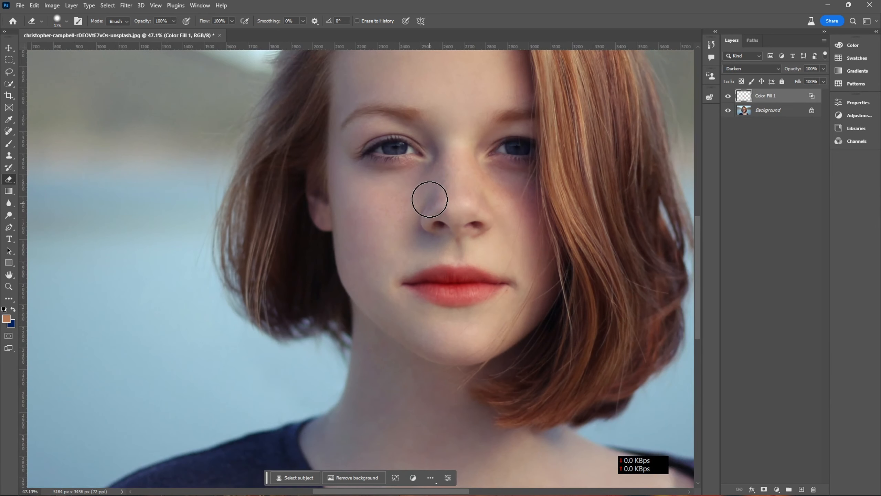
scroll(515, 278, "down", 1)
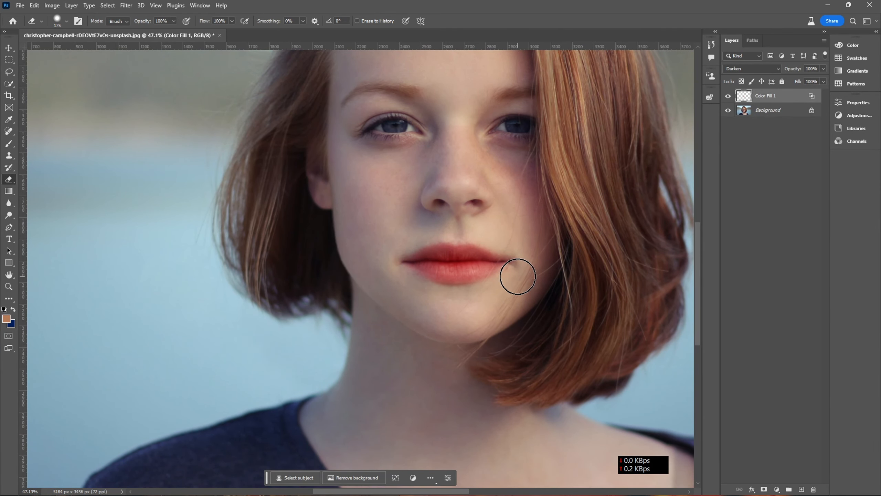
Trace the iris of the eye on the image's left with the Pen tool and convert the path into a feathered selection.
scroll(394, 232, "up", 5)
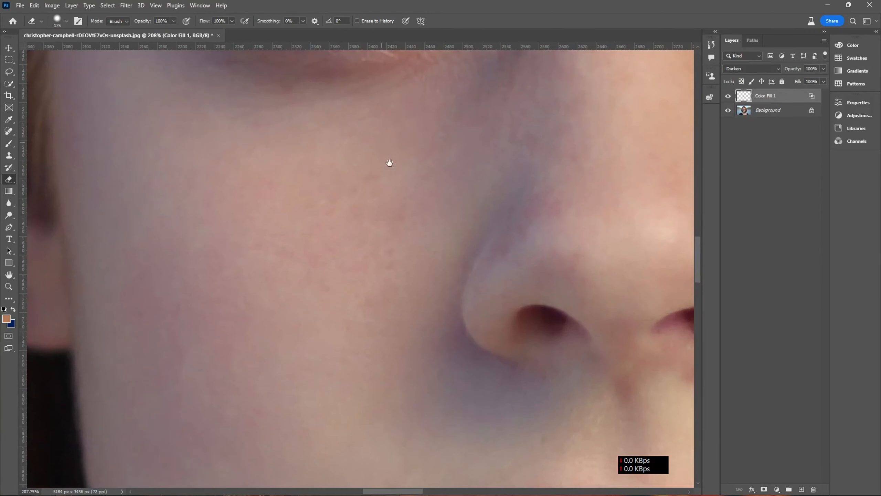
left_click_drag(380, 139, 443, 384)
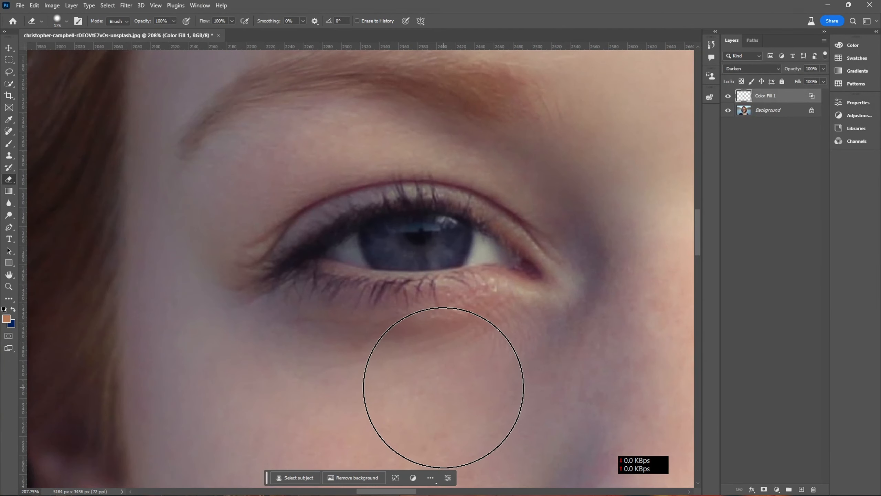
left_click(9, 228)
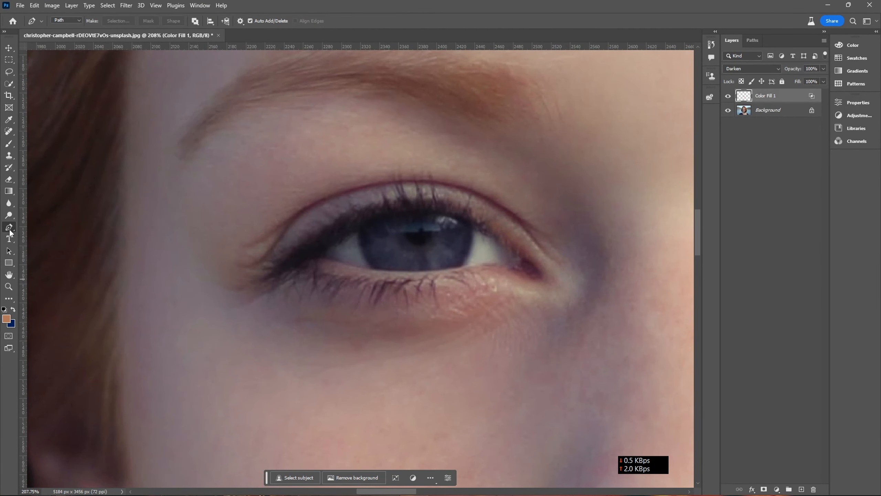
left_click(357, 226)
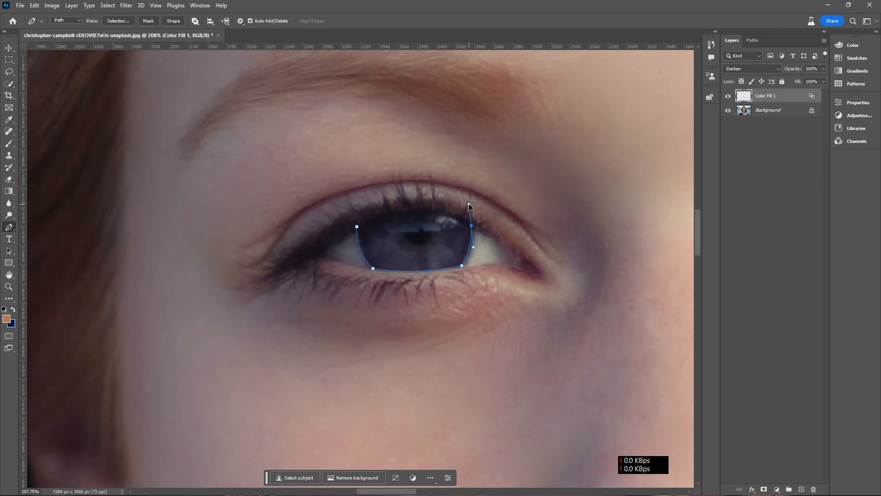
left_click_drag(357, 227, 294, 262)
scroll(292, 263, "right", 5)
right_click(173, 213)
left_click(212, 249)
left_click(485, 139)
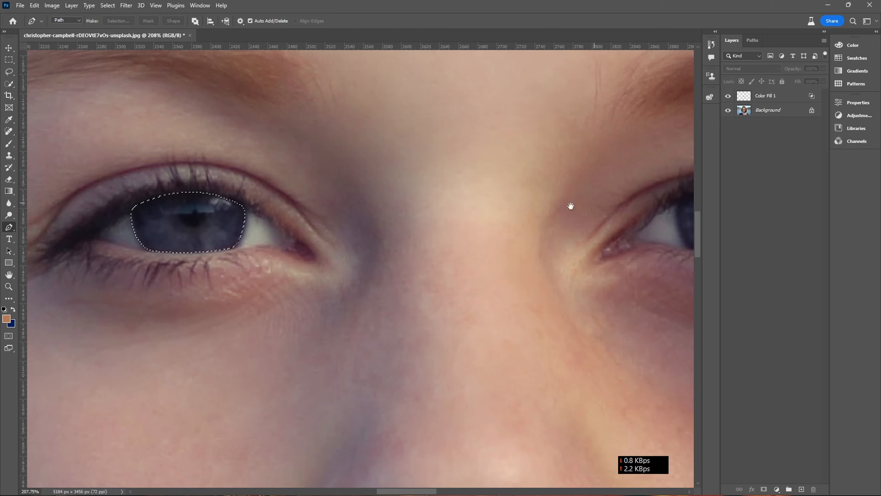
Trace a closed Pen path around the iris of the eye on the image's right.
scroll(568, 203, "right", 3)
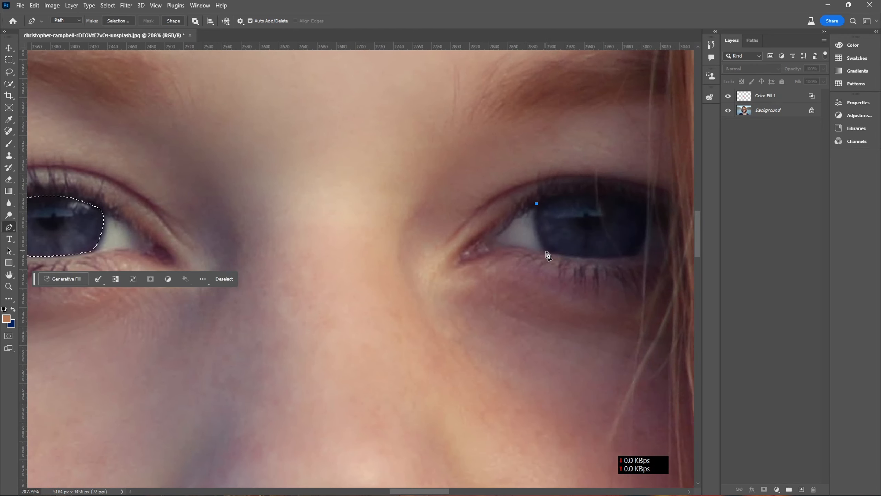
left_click_drag(639, 252, 673, 239)
key("ctrl+z")
left_click_drag(647, 201, 644, 164)
left_click(647, 201)
left_click_drag(536, 203, 483, 230)
right_click(600, 223)
left_click(621, 264)
left_click(487, 136)
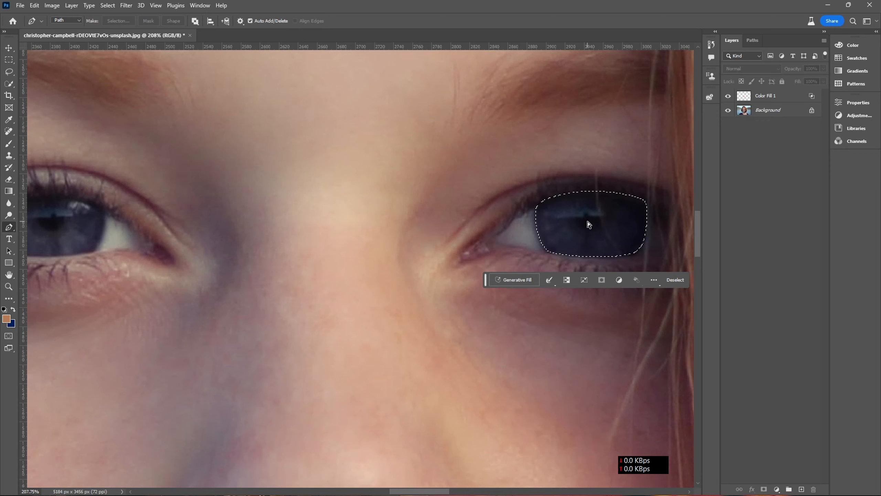
key("ctrl+z")
Add the second iris path to the existing selection with a 4-pixel feather radius.
right_click(644, 190)
left_click(638, 224)
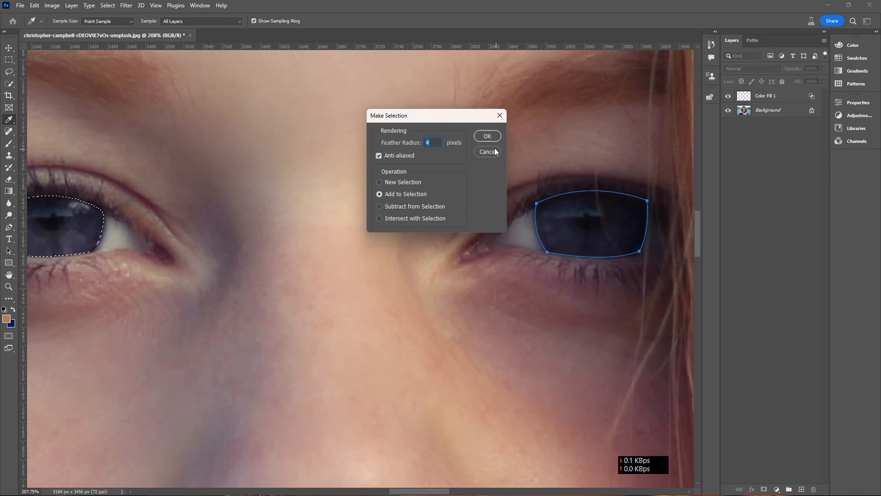
left_click(485, 137)
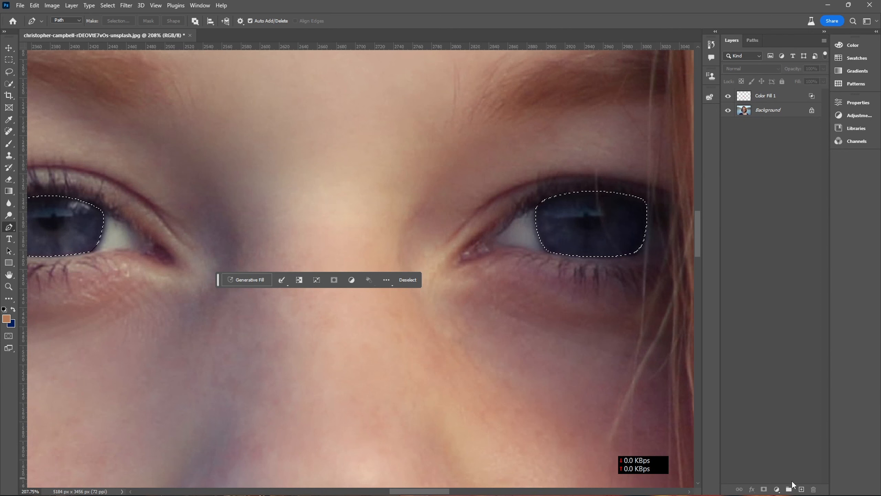
Fill the selected irises with a Solid Color layer in cyan 00d8ff.
left_click(776, 490)
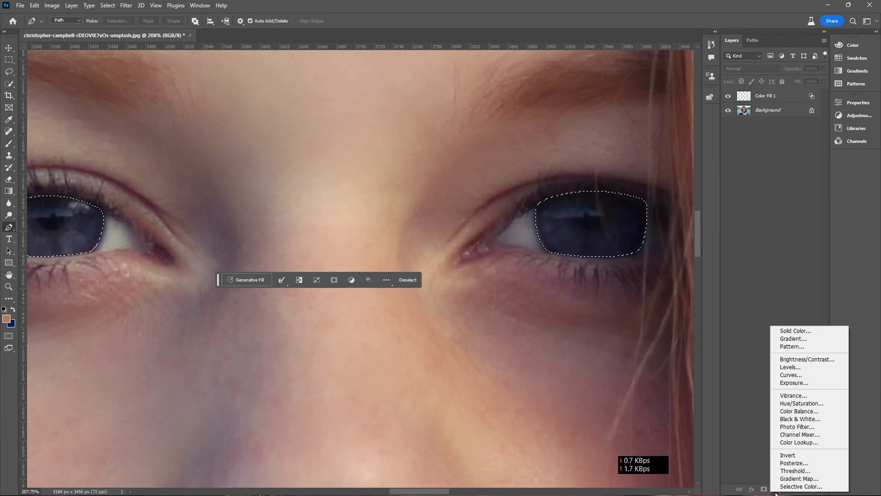
left_click(777, 329)
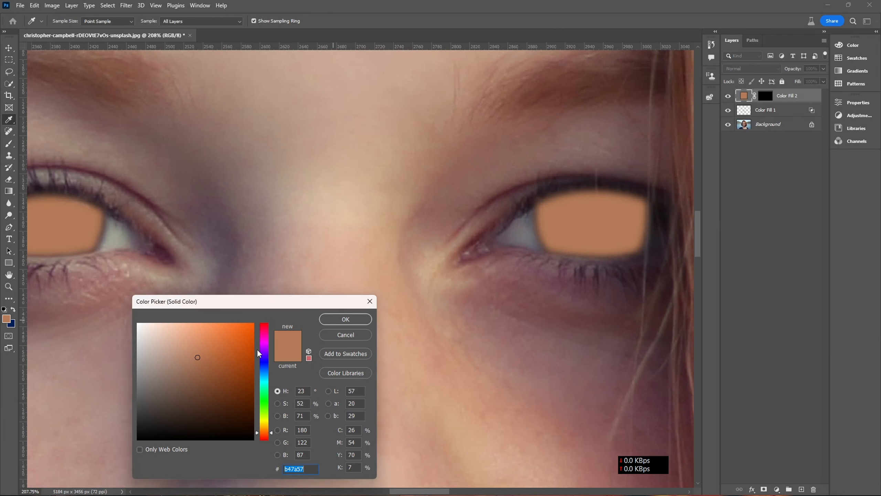
type("00d8ff")
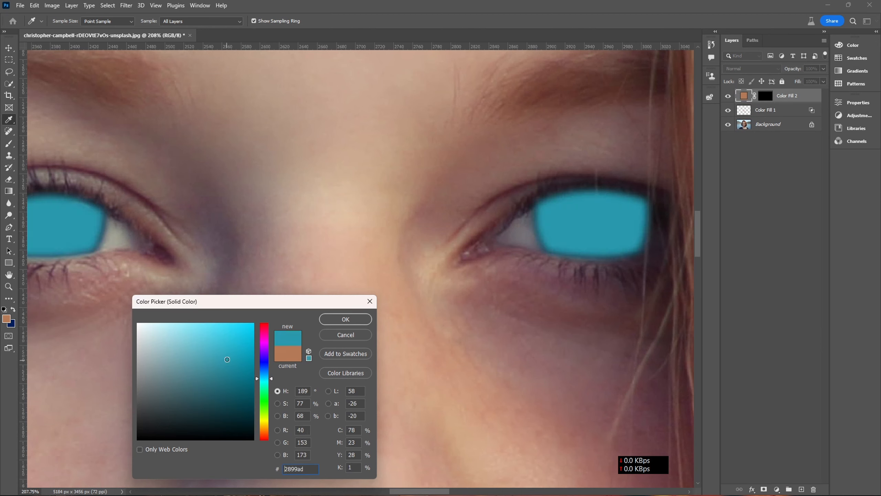
left_click(338, 319)
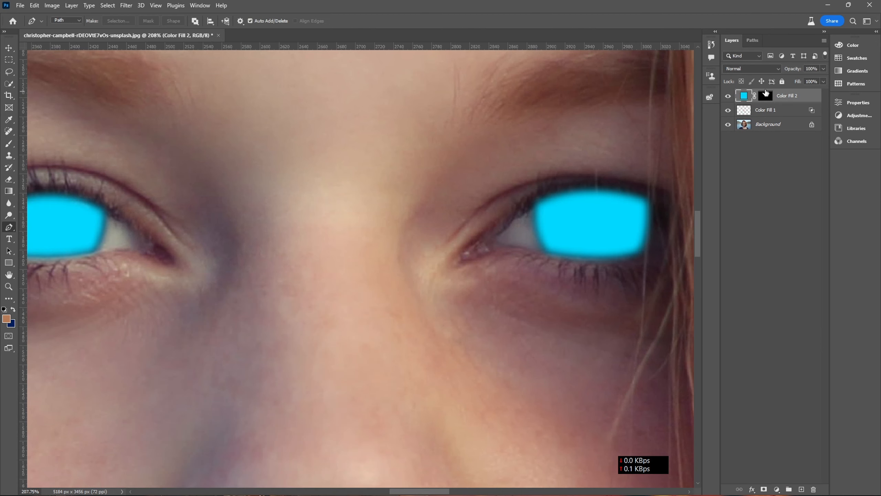
Set the cyan iris layer's blend mode to Multiply and check the whole face.
left_click(756, 69)
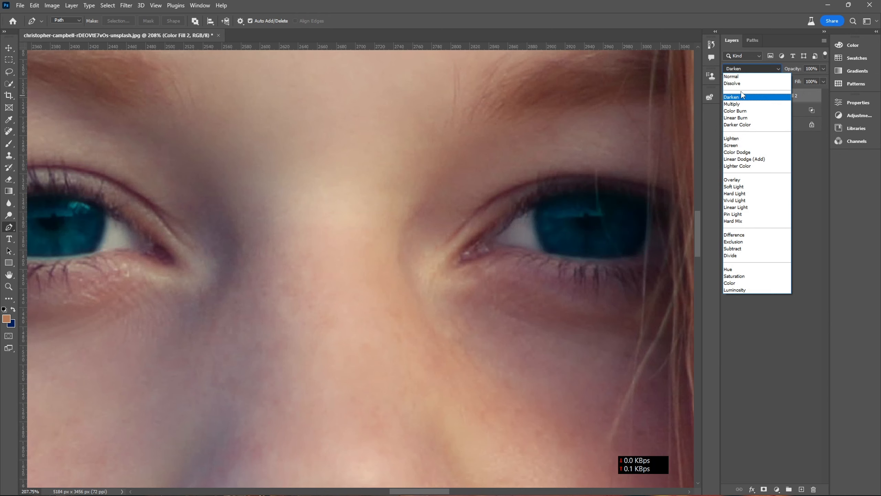
left_click(738, 104)
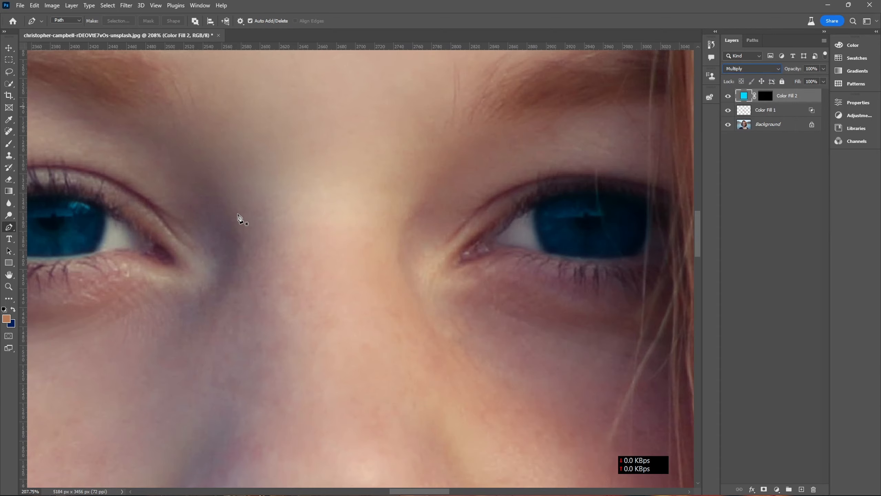
left_click_drag(213, 213, 196, 193)
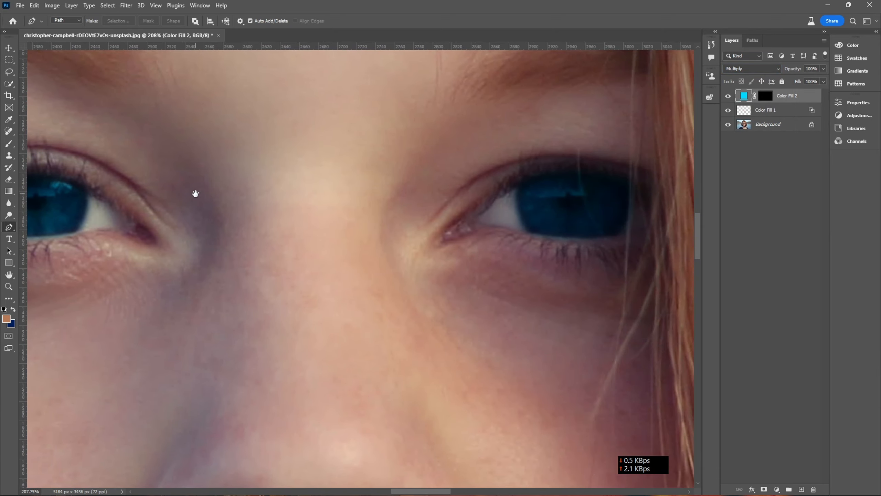
scroll(272, 199, "down", 8)
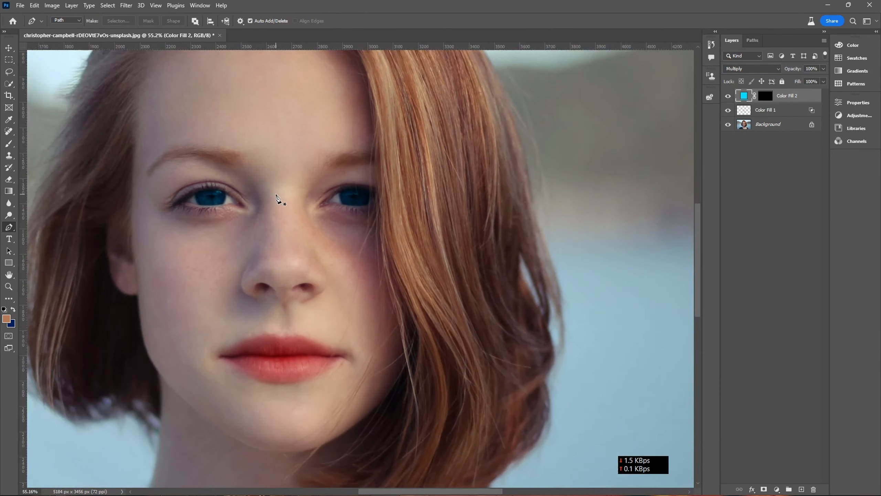
Lasso a loose closed selection around the top of the hair and forehead, just above the eyebrows.
scroll(207, 172, "down", 4)
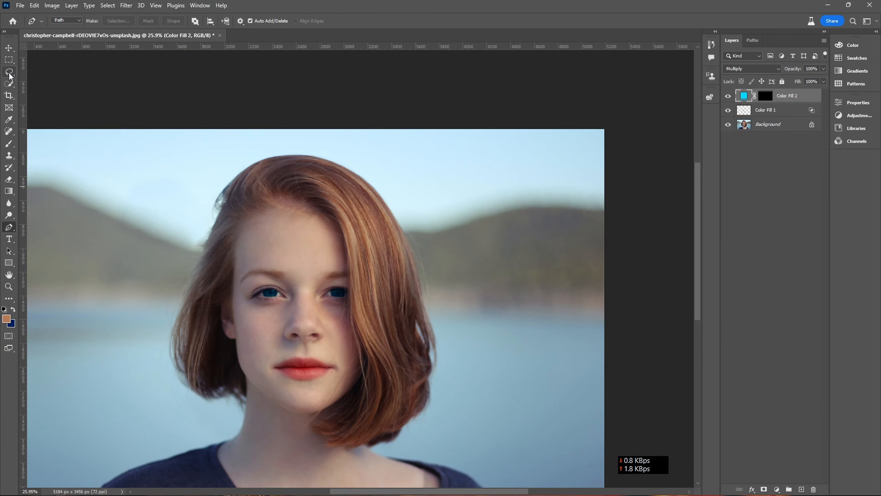
left_click(8, 72)
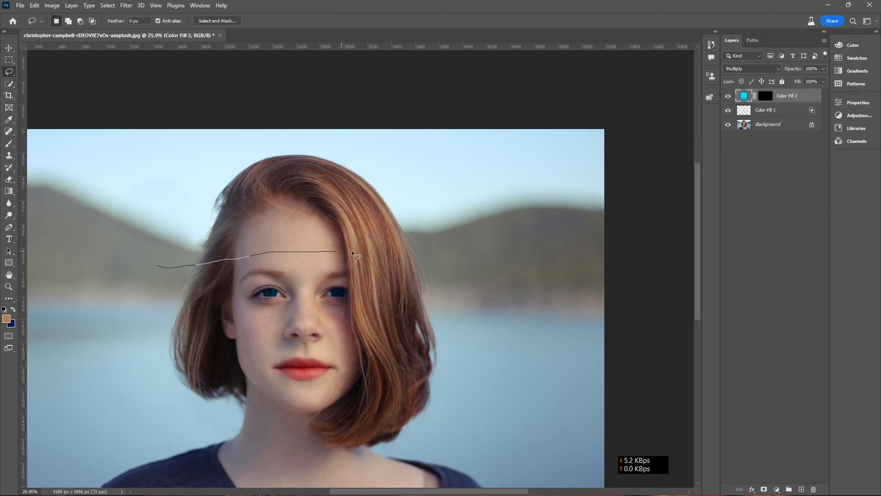
left_click_drag(160, 266, 160, 267)
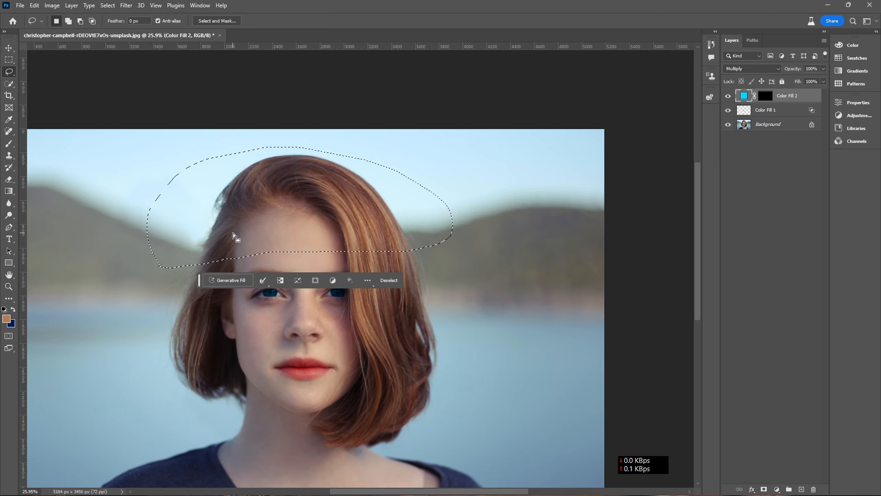
key("ctrl+j")
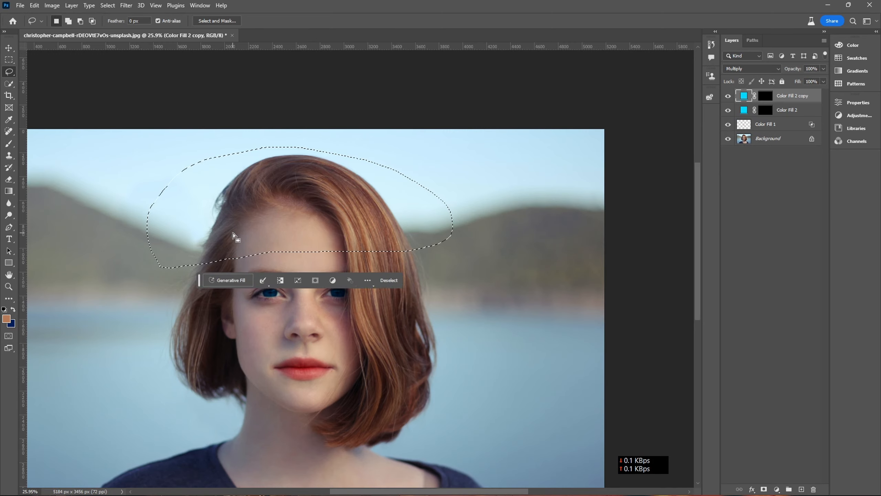
left_click(769, 190)
left_click(776, 141)
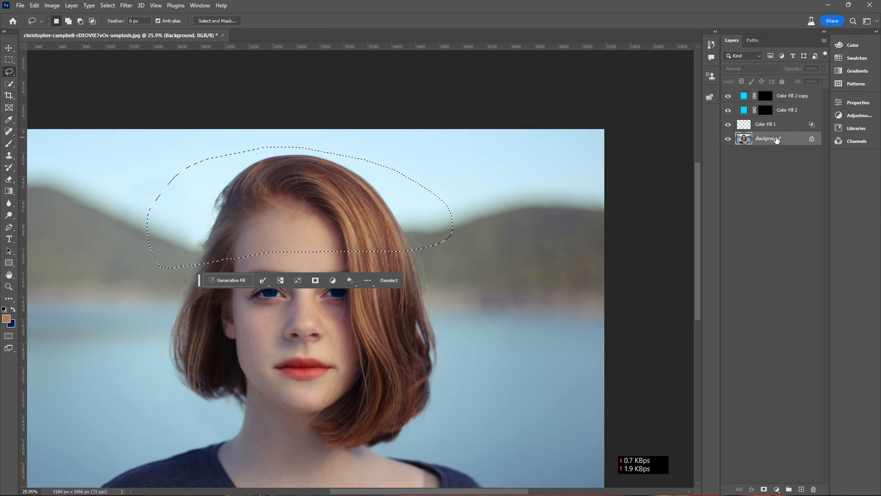
left_click(767, 168)
left_click(781, 96)
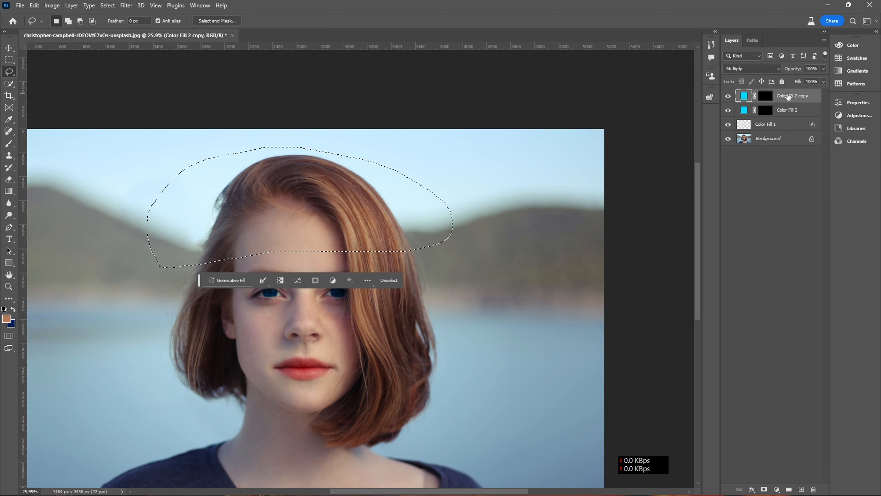
left_click(813, 489)
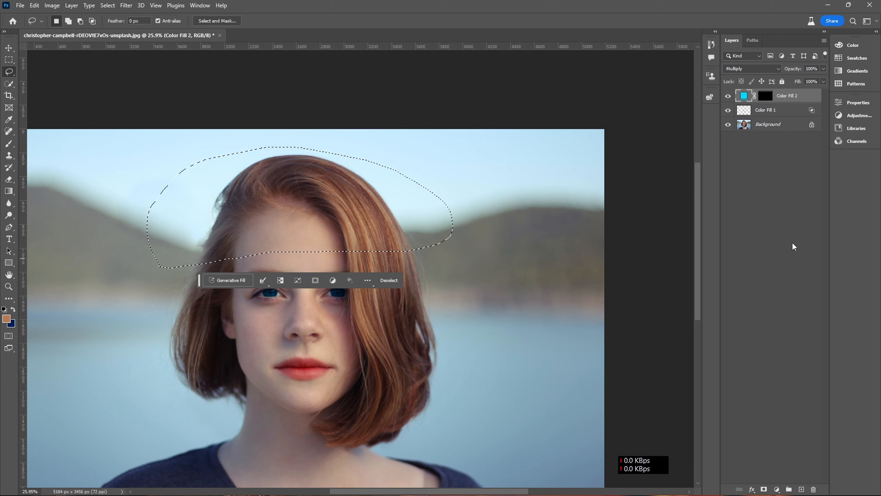
Copy the selected area of the Background layer to a new layer and warp it to reshape the top of the hair.
left_click(777, 124)
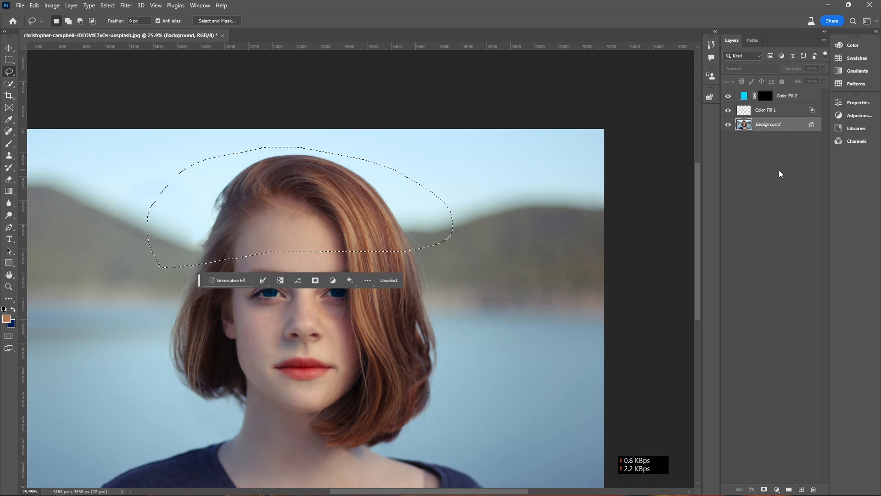
key("ctrl+j")
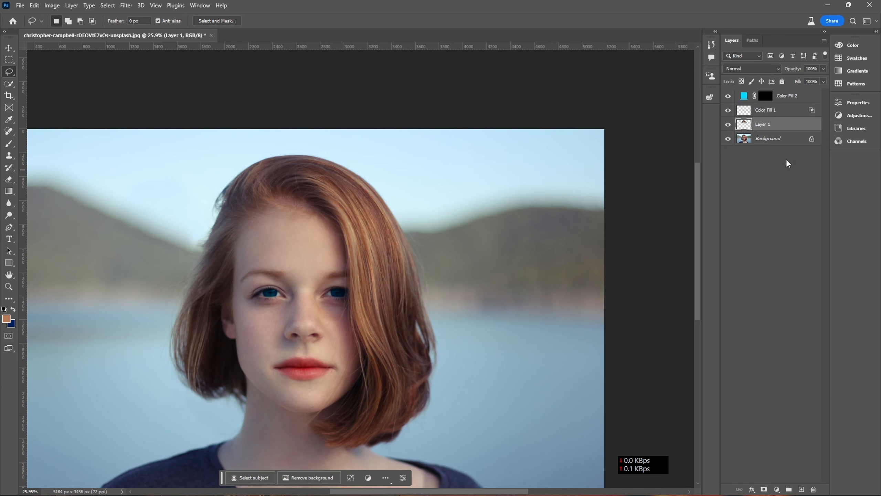
key("ctrl+t")
right_click(328, 234)
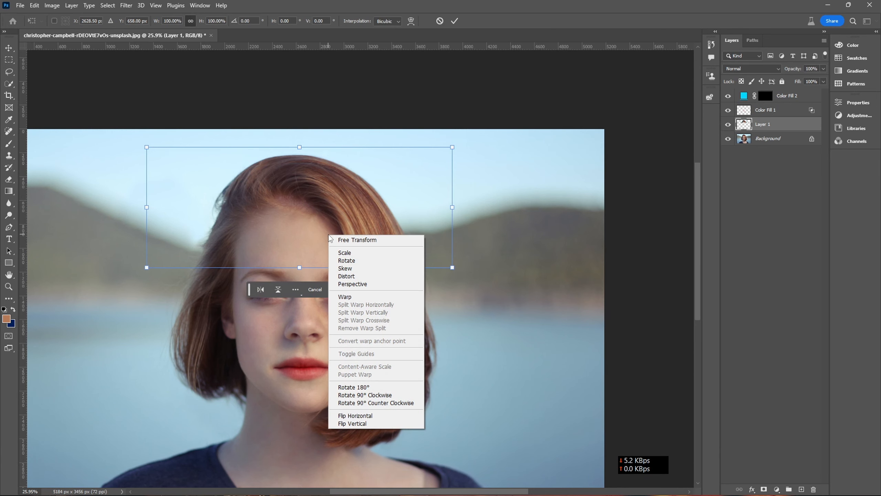
left_click(345, 297)
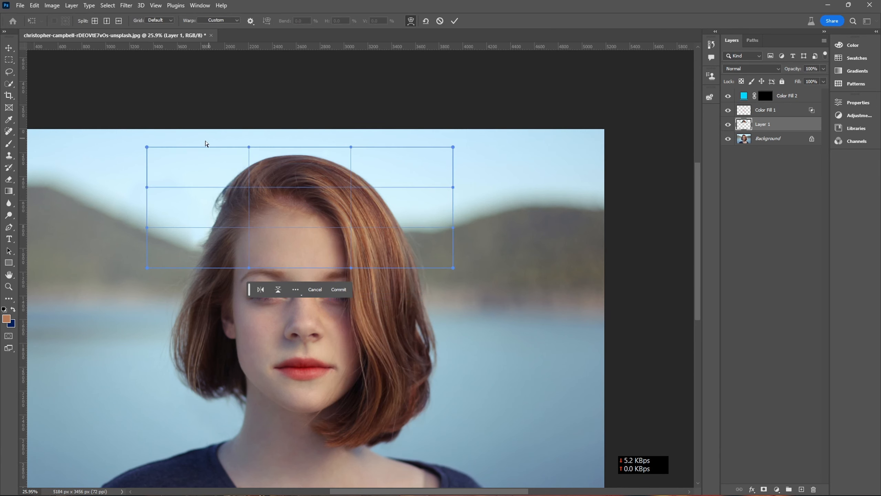
left_click_drag(233, 167, 241, 182)
mouse_move(389, 174)
left_mouse_down()
mouse_move(385, 182)
mouse_move(388, 157)
left_mouse_up()
left_click(455, 21)
Open the close-up eye photo pexels-almada-studio-609549 from the IN folder.
key("l")
scroll(338, 255, "up", 3)
scroll(338, 255, "up", 6)
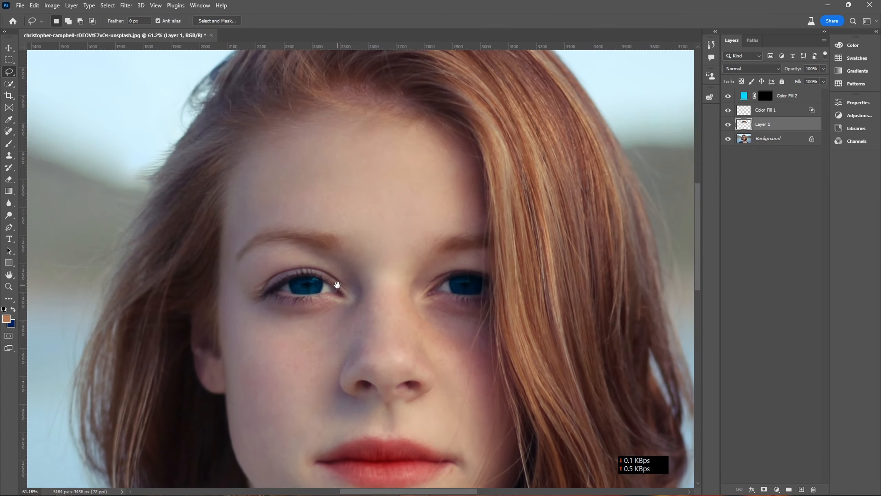
right_click(242, 35)
left_click(281, 95)
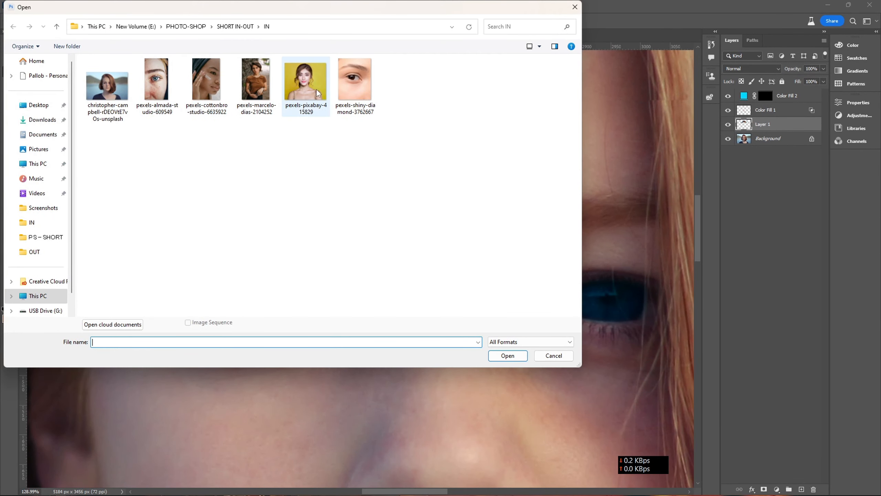
double_click(157, 81)
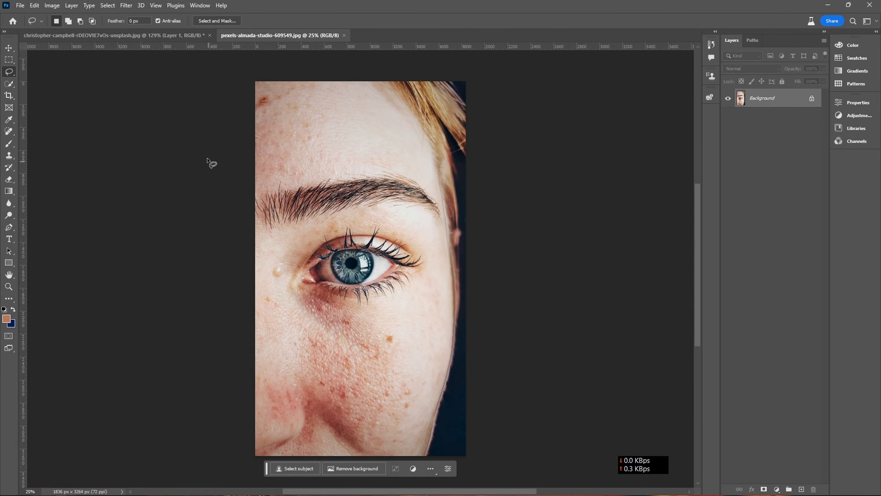
Lasso the eyebrow with a margin of surrounding skin and copy it to a new layer.
left_click_drag(256, 187, 309, 173)
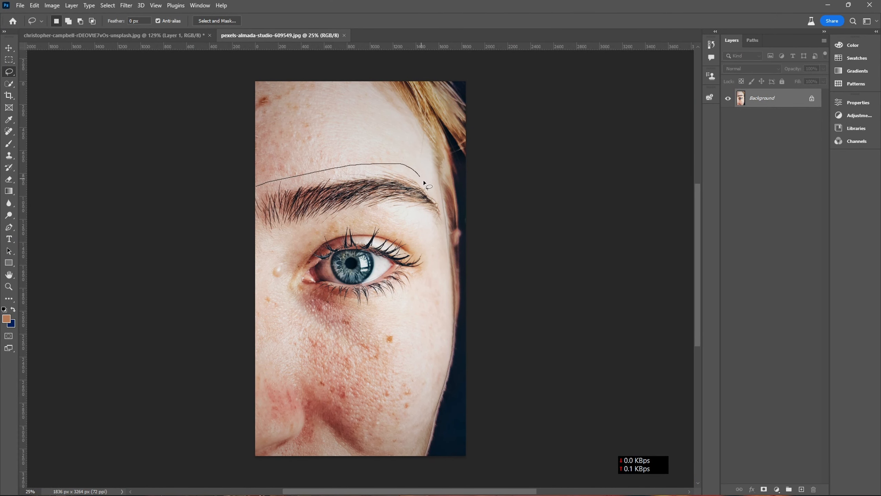
left_click_drag(243, 211, 243, 184)
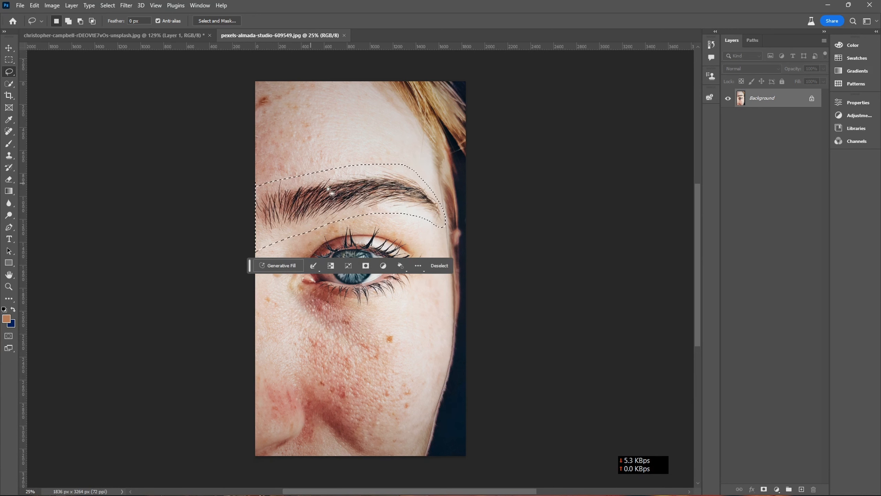
key("ctrl+j")
Bring the copied eyebrow layer into the portrait document and flip it vertically with Free Transform.
right_click(772, 98)
left_click(762, 97)
left_click_drag(764, 99, 440, 217)
key("ctrl+t")
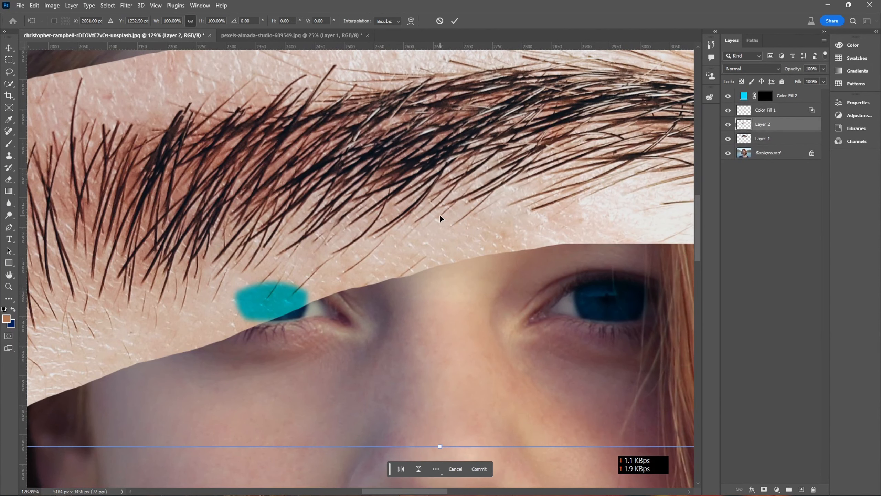
key("ctrl+0")
right_click(400, 226)
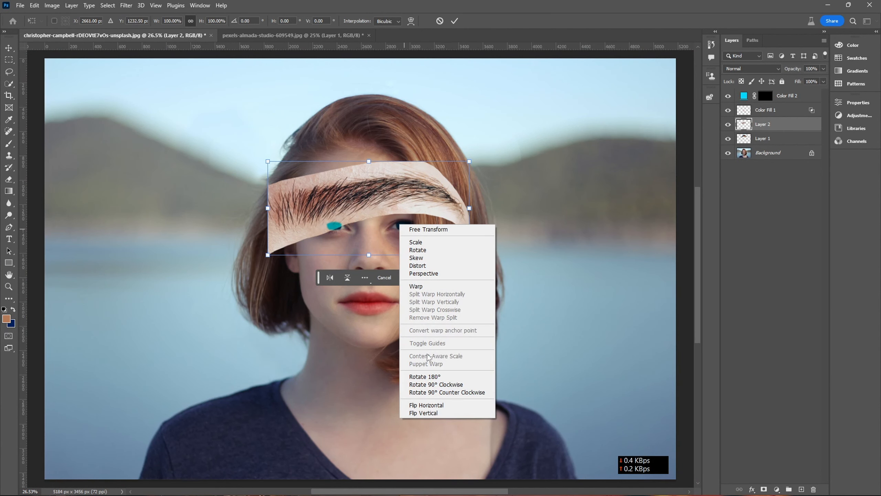
left_click(431, 413)
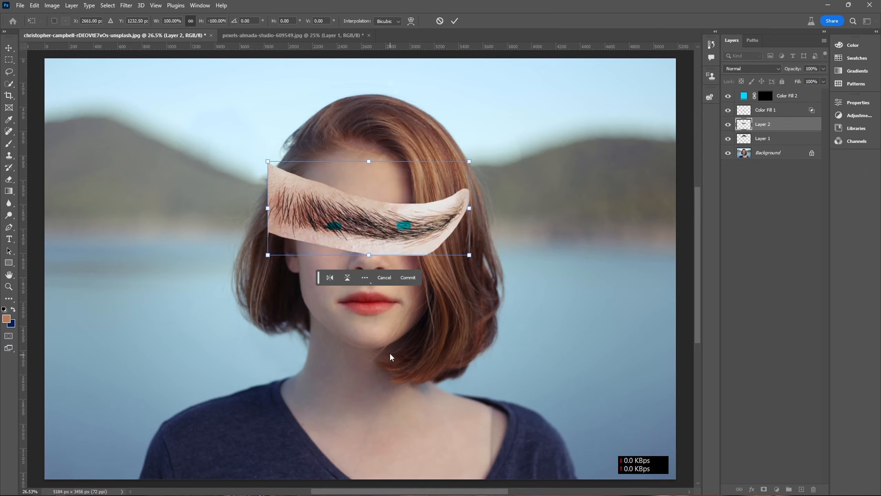
Rotate the eyebrow about 176° and scale it to about 25%, placing it over the brow on the image's left.
left_click_drag(274, 157, 296, 180)
left_click_drag(291, 175, 332, 206)
scroll(341, 240, "up", 8)
scroll(300, 198, "up", 3)
scroll(408, 256, "up", 4)
left_click_drag(407, 256, 467, 320)
Align the eyebrow to the natural brow at 10% opacity with about 174° rotation, and restore the layer to 100% opacity.
left_click(823, 68)
left_click_drag(823, 79, 784, 79)
mouse_move(421, 235)
left_mouse_down()
mouse_move(391, 244)
mouse_move(428, 255)
mouse_move(437, 241)
left_mouse_up()
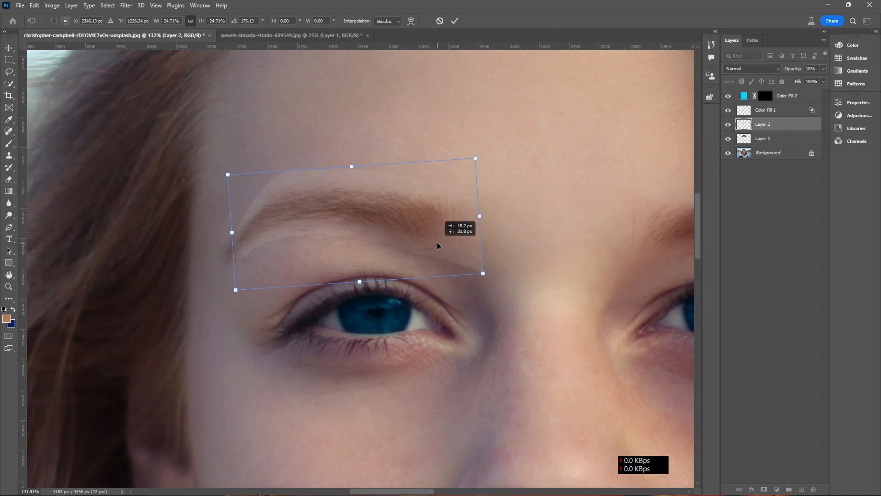
left_click_drag(224, 164, 218, 171)
left_click(822, 69)
left_click_drag(783, 80, 823, 79)
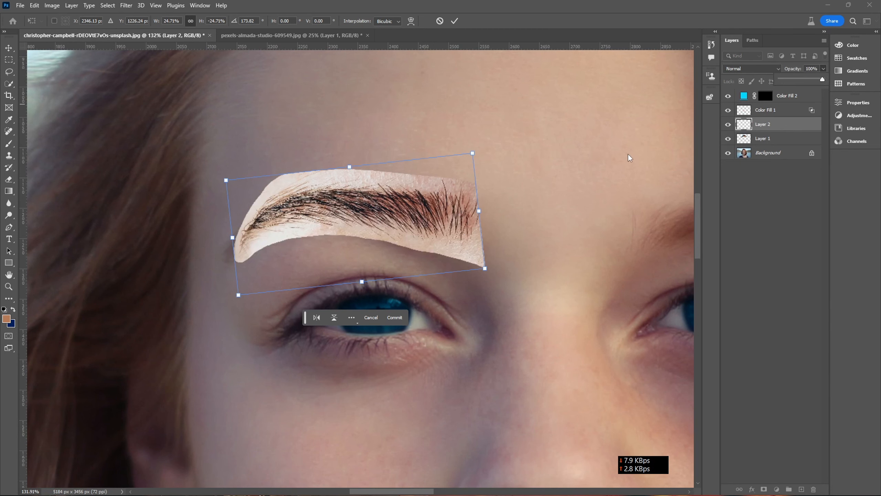
key("Return")
key("l")
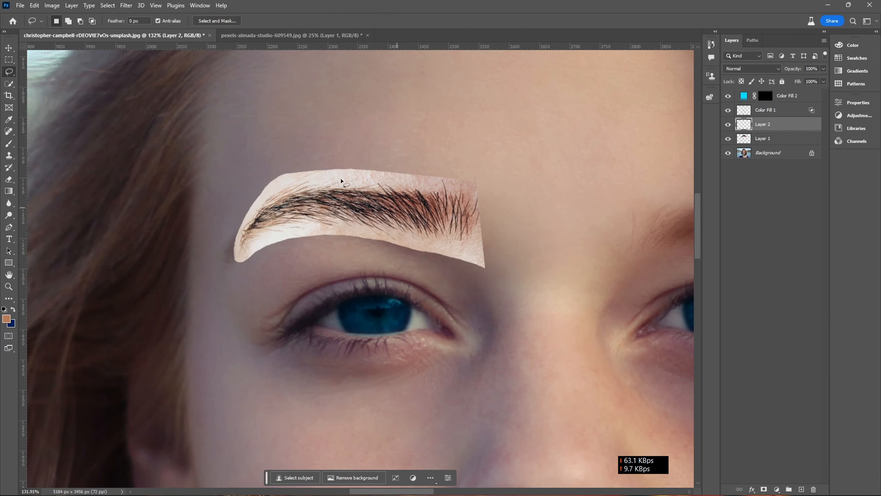
Convert the eyebrow layer to black and white with the Default preset and set its blend mode to Multiply.
left_click(34, 5)
mouse_move(52, 5)
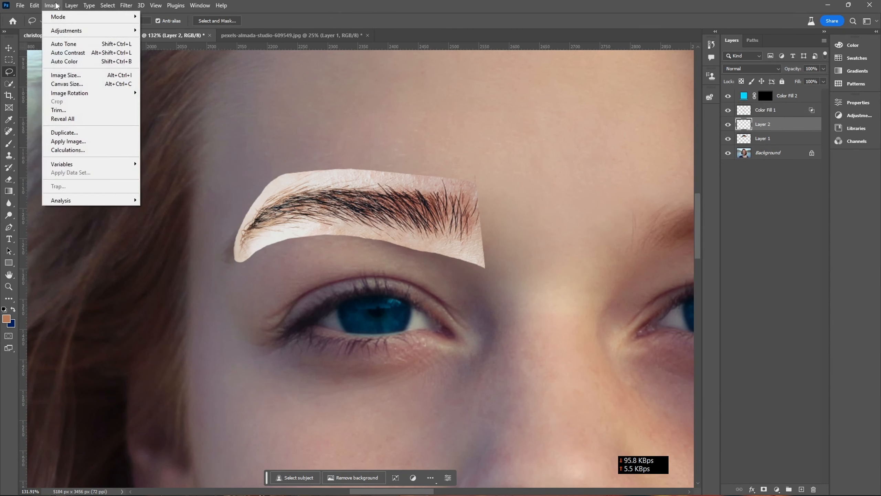
mouse_move(73, 31)
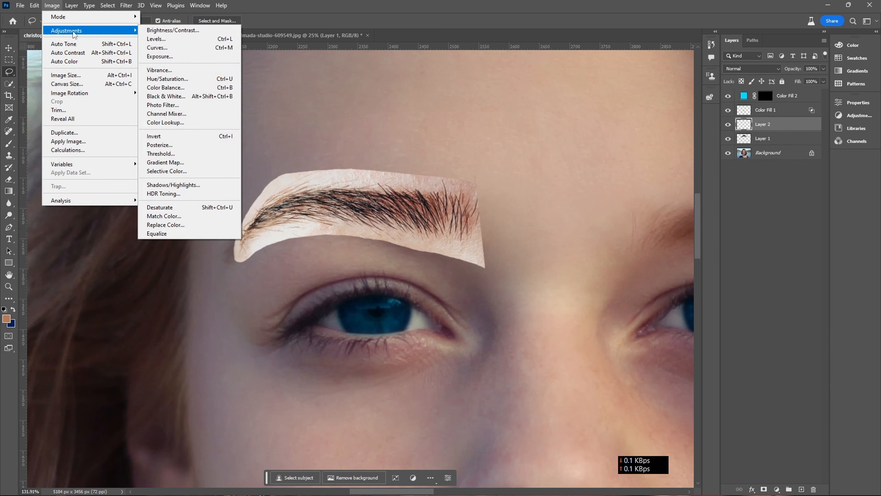
left_click(163, 96)
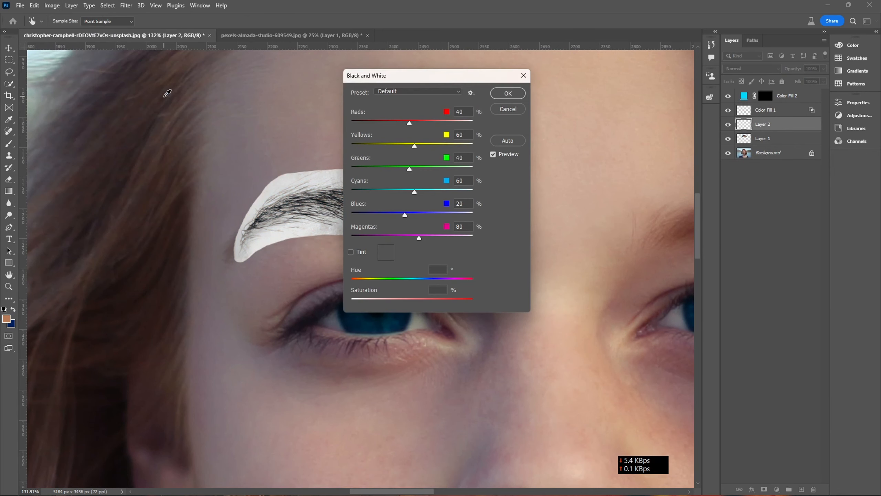
left_click(508, 93)
left_click(746, 69)
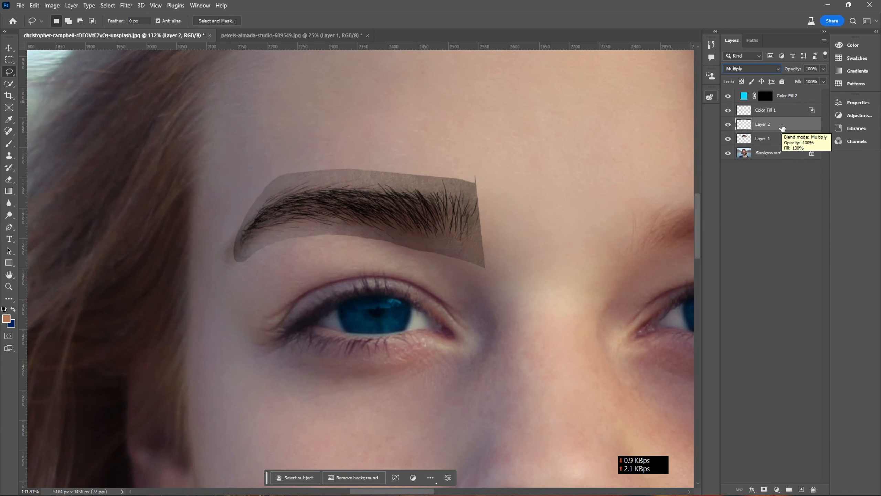
Set the eyebrow layer's white input level to 182 with Levels and erase the leftover skin patch at the brow's inner end.
key("ctrl+l")
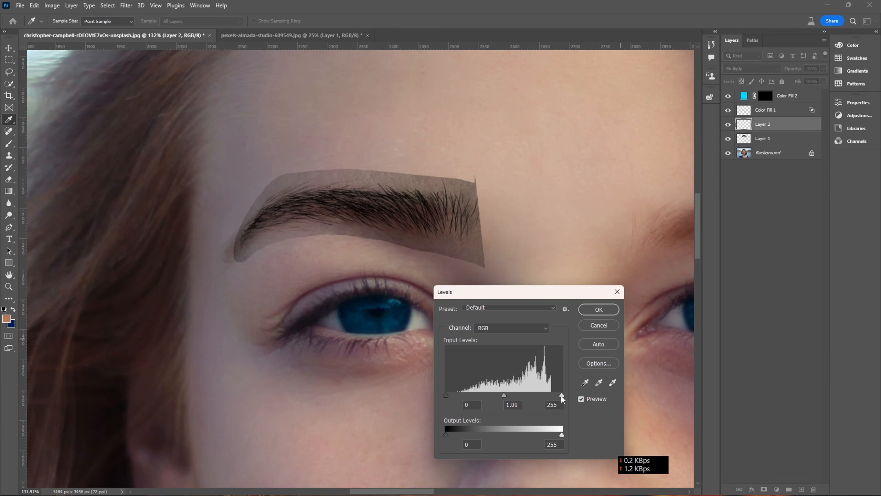
left_click_drag(561, 395, 530, 410)
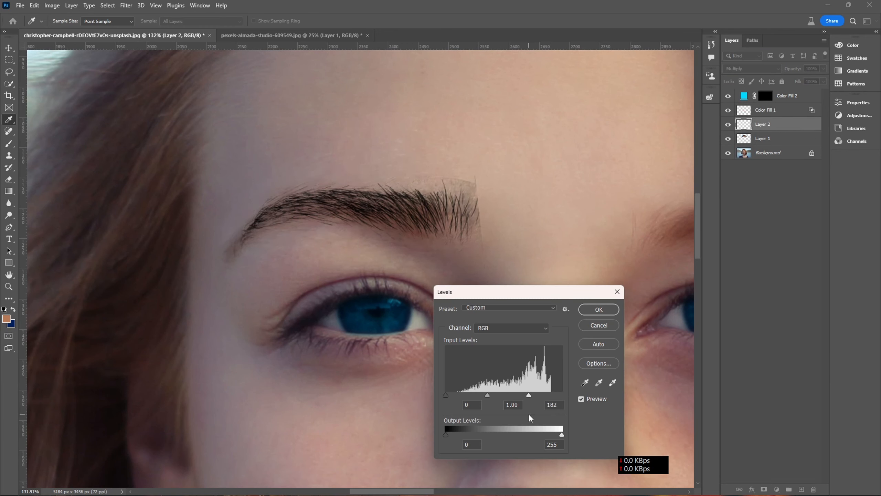
left_click(599, 309)
key("e")
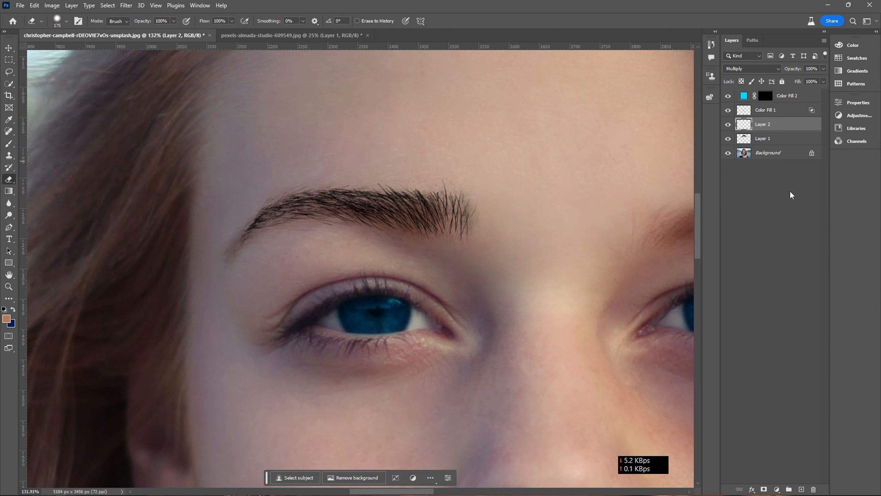
Duplicate the eyebrow layer, flip the copy vertically and rotate it about half a turn to mirror it for the other eye.
key("ctrl+j")
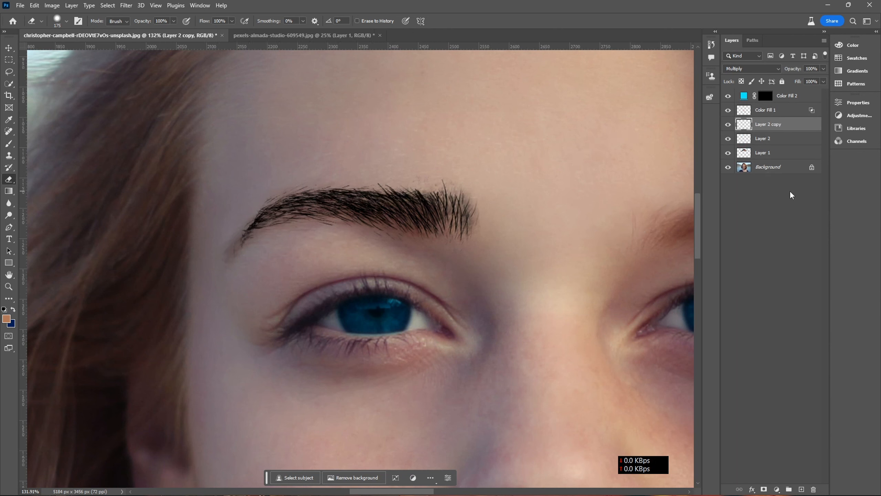
key("ctrl+t")
right_click(432, 219)
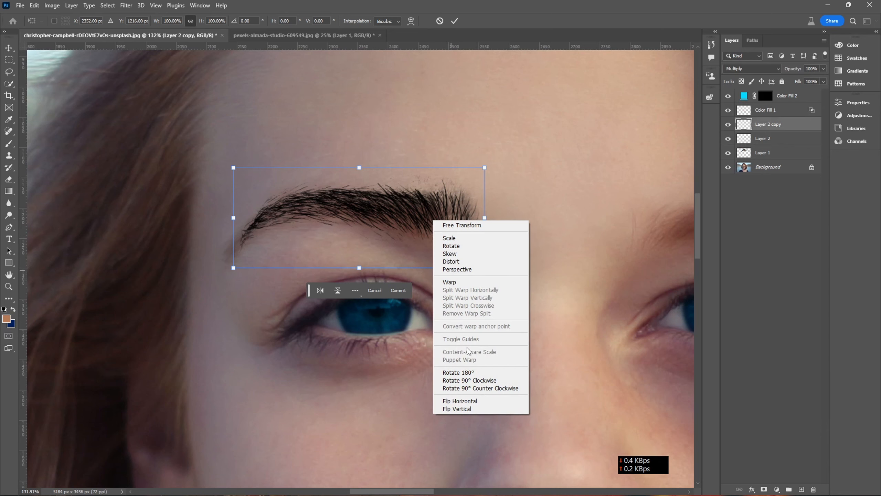
left_click(465, 409)
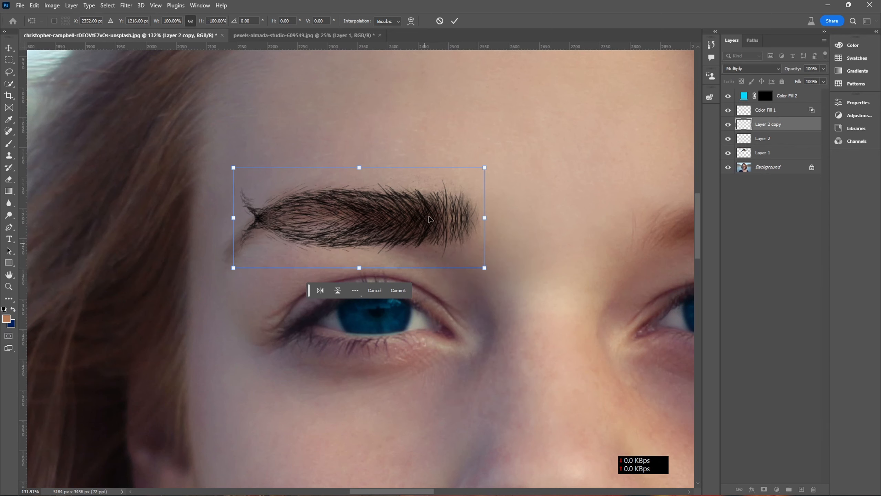
left_click_drag(232, 162, 491, 259)
Fit the mirrored eyebrow over the brow on the image's right at about 177° rotation and erase the end overlapping the hair.
left_click_drag(438, 178, 700, 191)
scroll(595, 168, "right", 6)
left_click_drag(375, 219, 498, 209)
left_click_drag(629, 255, 643, 255)
mouse_move(481, 228)
left_mouse_down()
mouse_move(485, 238)
mouse_move(481, 232)
left_mouse_up()
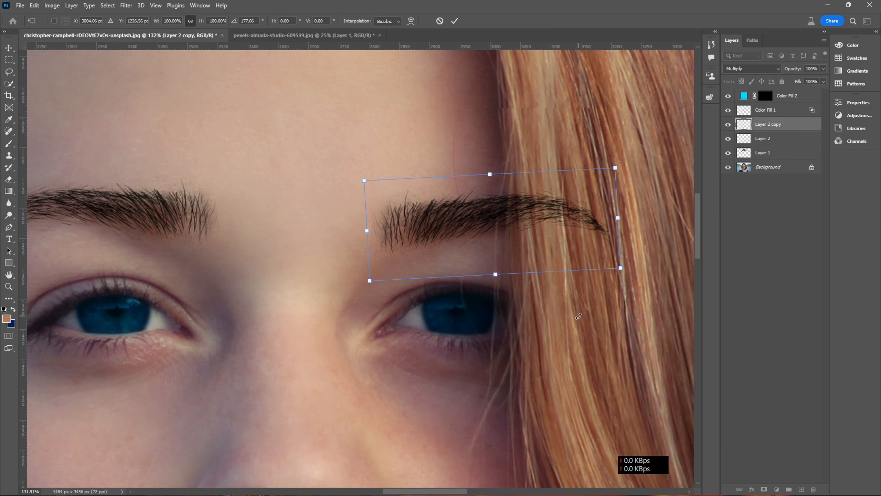
key("Return")
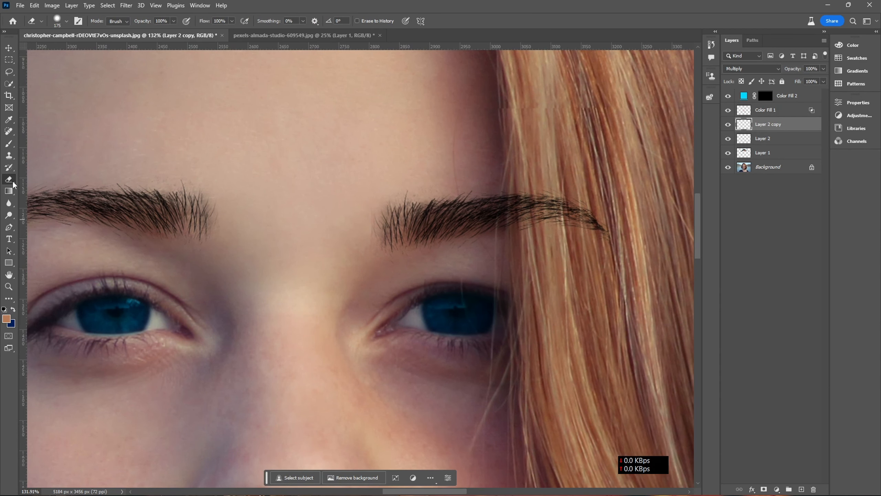
mouse_move(559, 172)
left_mouse_down()
mouse_move(590, 214)
mouse_move(582, 197)
mouse_move(560, 220)
mouse_move(548, 214)
left_mouse_up()
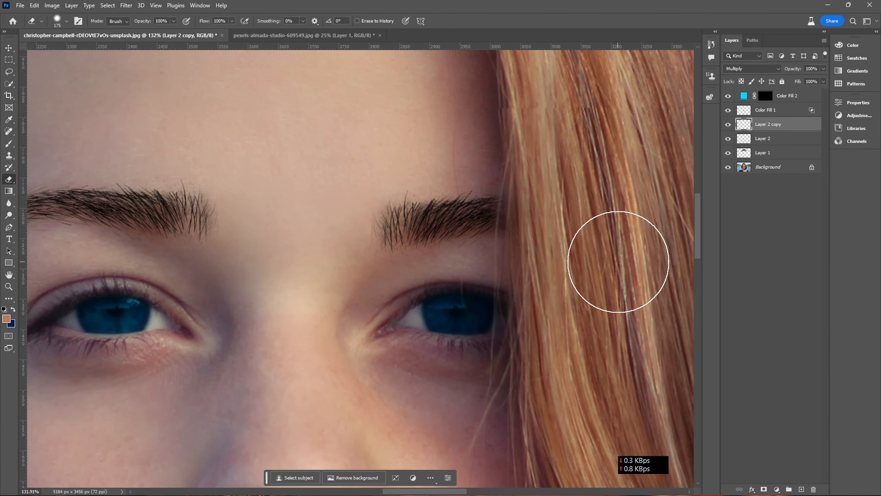
Add a Curves adjustment layer that darkens the whole image, and invert its mask to black.
scroll(285, 265, "down", 3)
scroll(284, 264, "down", 3)
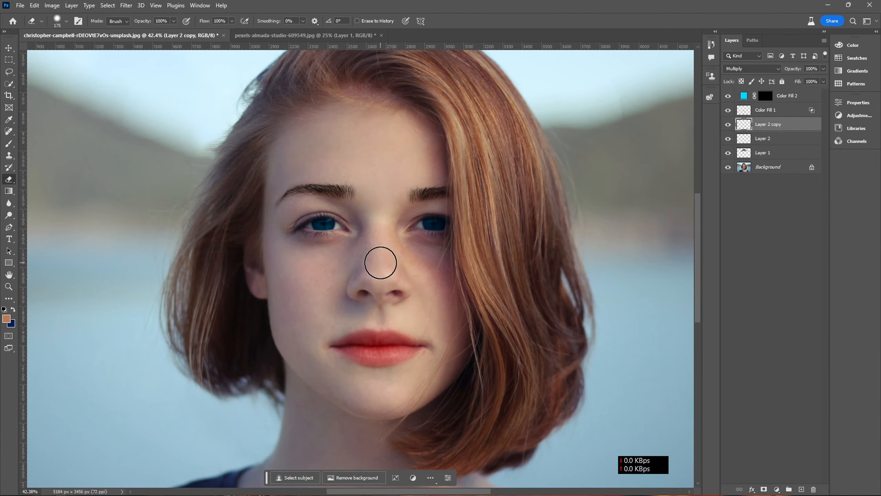
left_click(781, 368)
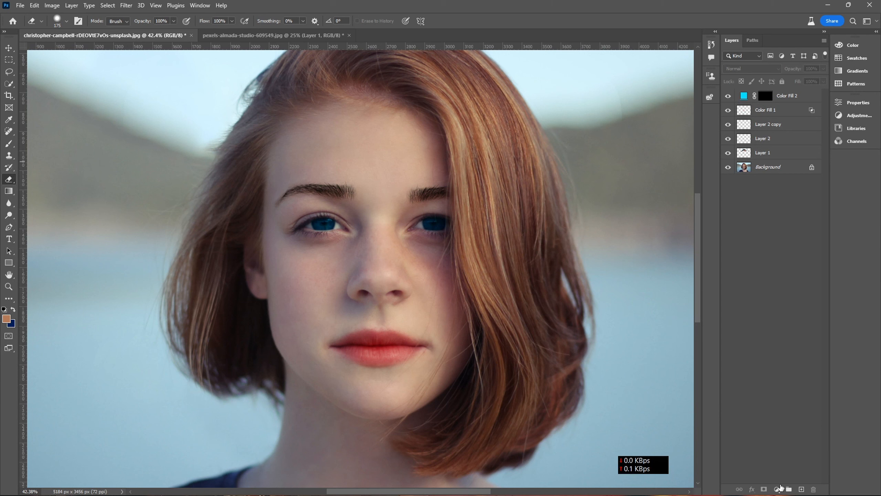
left_click(777, 489)
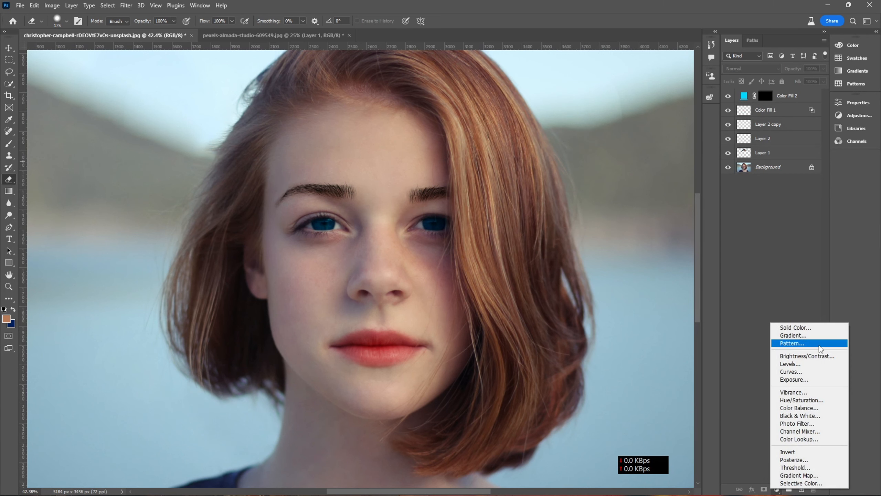
left_click(810, 368)
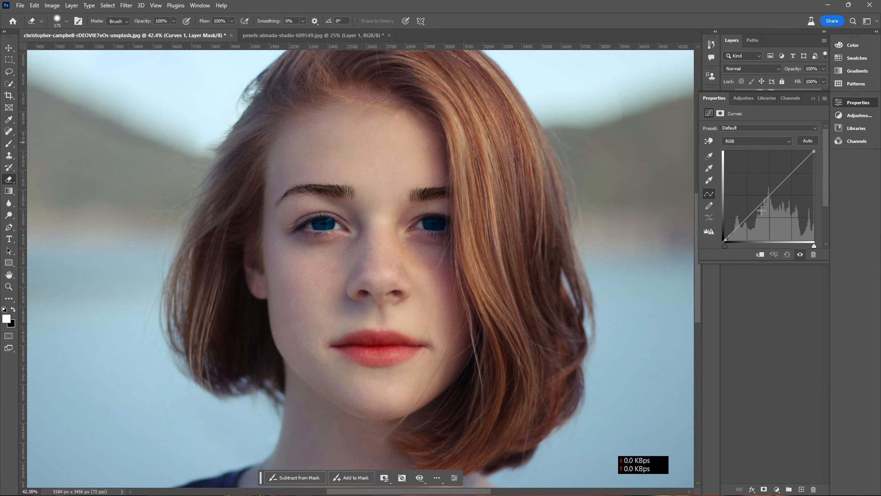
mouse_move(754, 209)
left_mouse_down()
mouse_move(761, 222)
mouse_move(766, 214)
left_mouse_up()
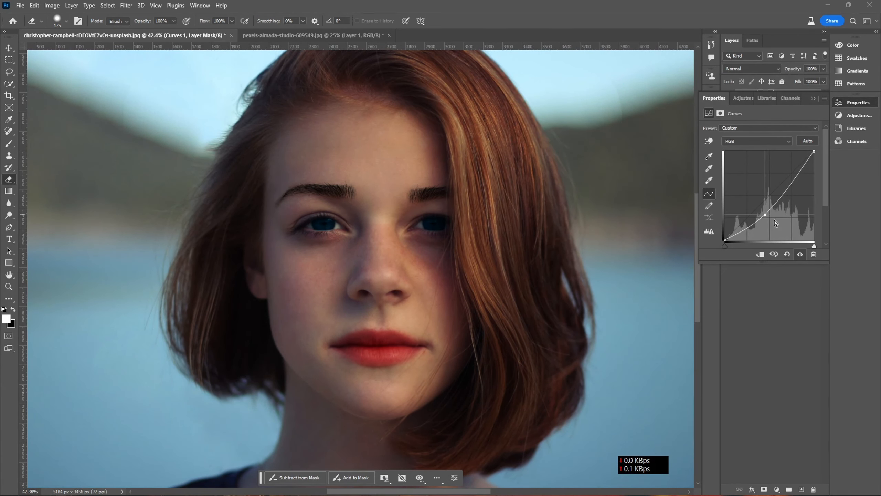
left_click(813, 99)
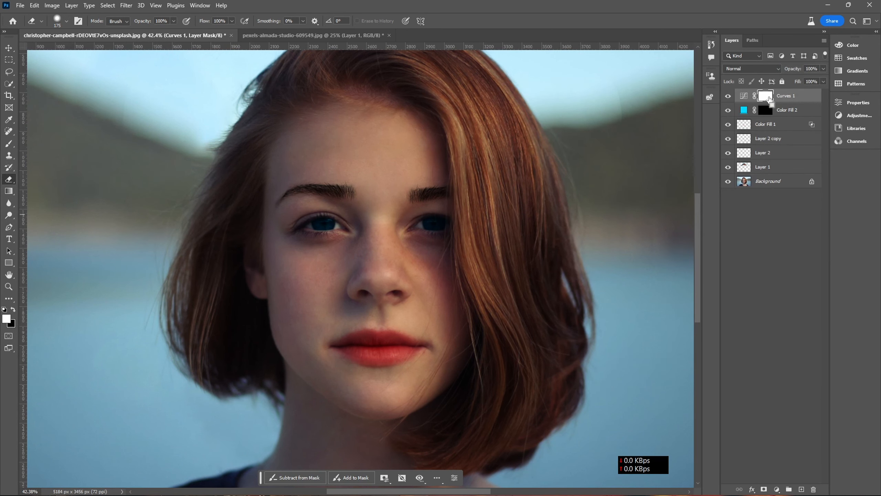
key("ctrl+i")
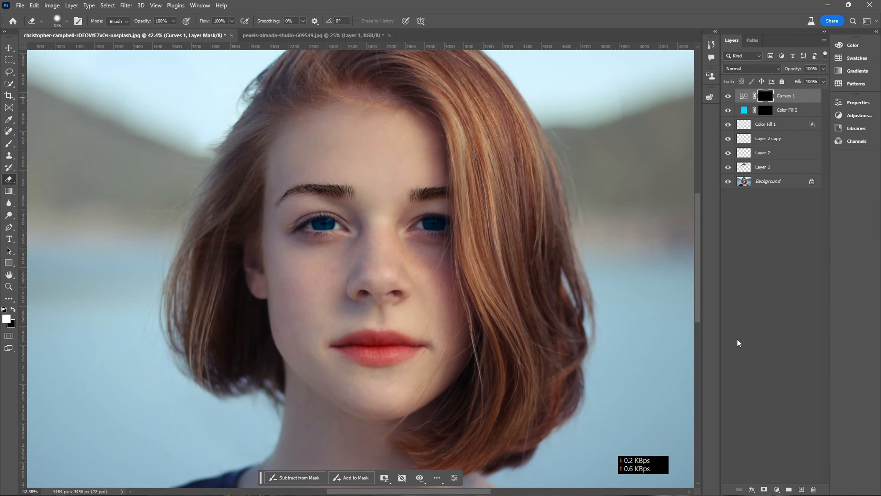
Add a second Curves adjustment layer that brightens the whole image, and invert its mask to black.
left_click(777, 490)
left_click(804, 372)
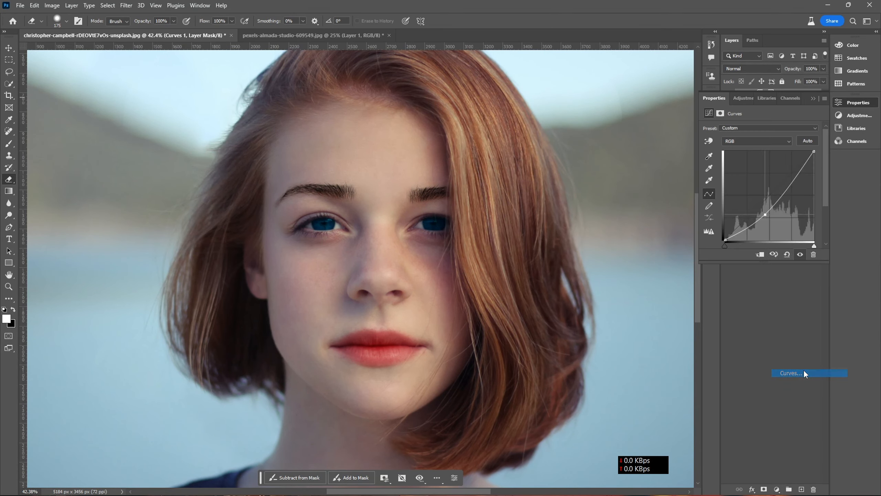
left_click_drag(753, 212, 746, 205)
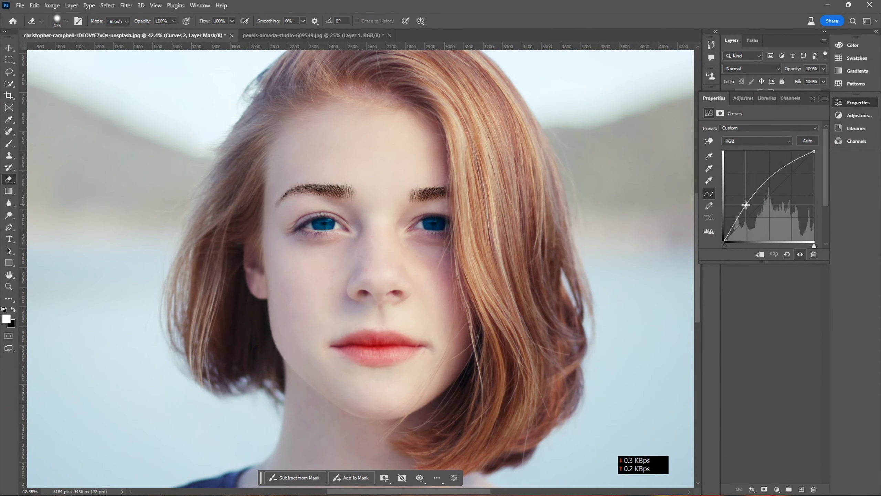
left_click(812, 99)
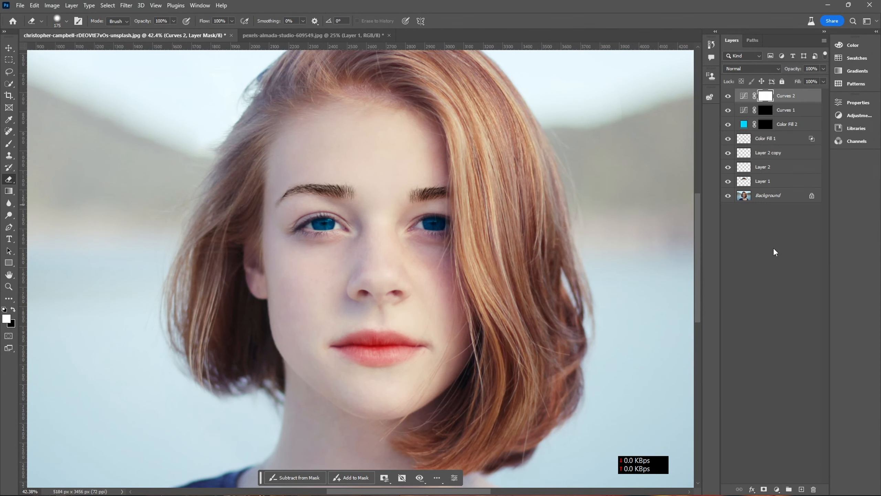
key("ctrl+i")
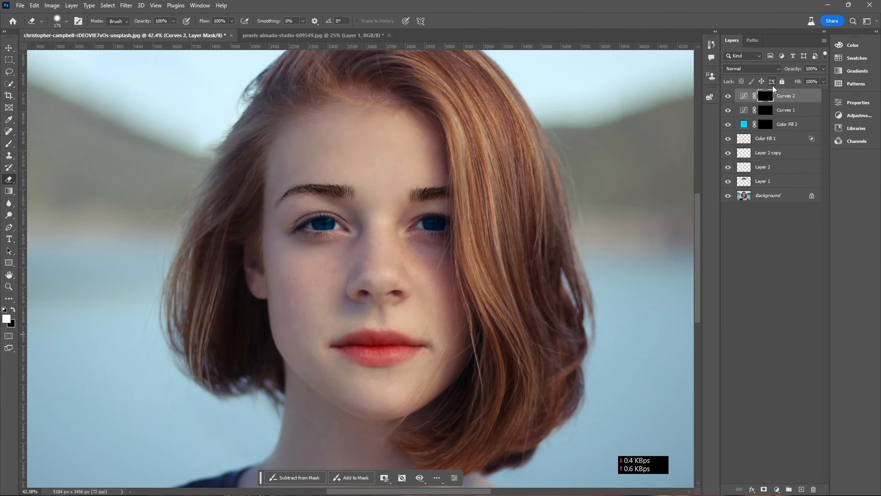
Paint white highlight strokes on the Curves 2 mask over the forehead, nose bridge, cheeks, upper lip area and chin.
left_click(8, 143)
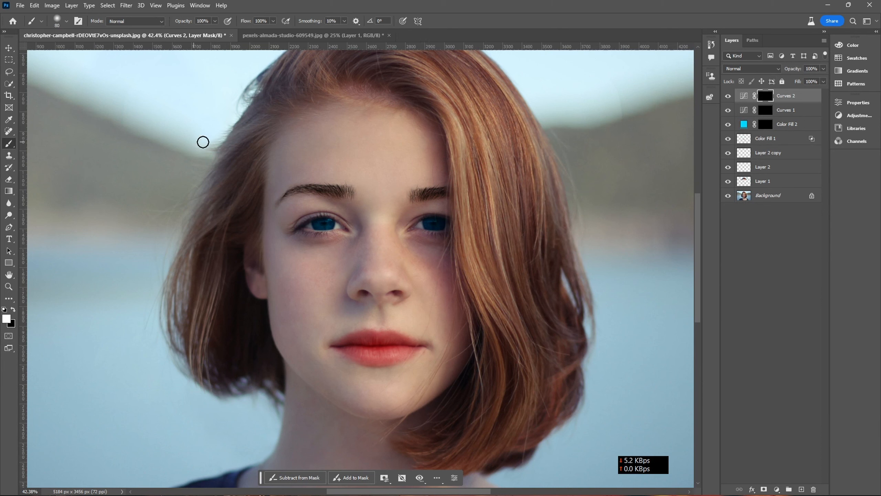
left_click_drag(360, 129, 389, 126)
mouse_move(363, 154)
left_mouse_down()
mouse_move(393, 153)
mouse_move(397, 178)
left_mouse_up()
left_click_drag(379, 193, 382, 277)
mouse_move(296, 267)
left_mouse_down()
mouse_move(305, 307)
mouse_move(327, 264)
mouse_move(324, 294)
mouse_move(318, 264)
mouse_move(306, 285)
mouse_move(315, 318)
left_mouse_up()
mouse_move(423, 274)
left_mouse_down()
mouse_move(438, 311)
mouse_move(429, 262)
mouse_move(443, 264)
mouse_move(451, 303)
mouse_move(401, 312)
left_mouse_up()
left_click_drag(318, 313, 365, 314)
left_click_drag(316, 375, 356, 397)
mouse_move(452, 380)
left_mouse_down()
mouse_move(448, 370)
mouse_move(421, 392)
mouse_move(385, 403)
left_mouse_up()
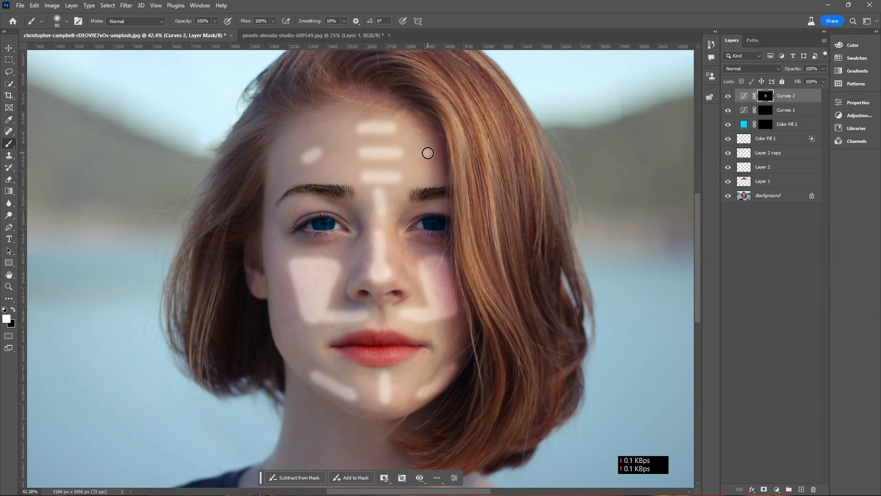
Paint white highlight strokes on the Curves 2 mask along the collarbones, upper chest and neck.
scroll(360, 346, "down", 5)
left_click_drag(256, 247, 319, 344)
left_click_drag(568, 305, 500, 382)
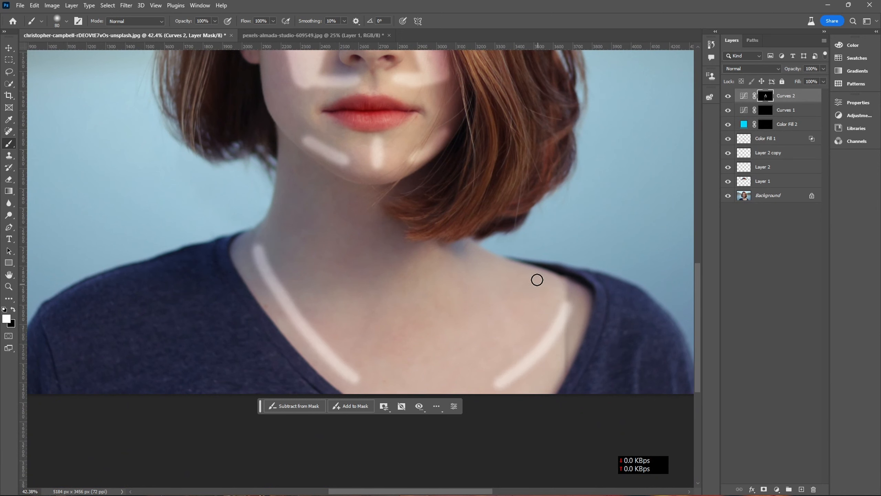
left_click_drag(539, 284, 463, 354)
left_click_drag(469, 263, 422, 296)
left_click_drag(291, 253, 382, 276)
left_click_drag(359, 211, 366, 236)
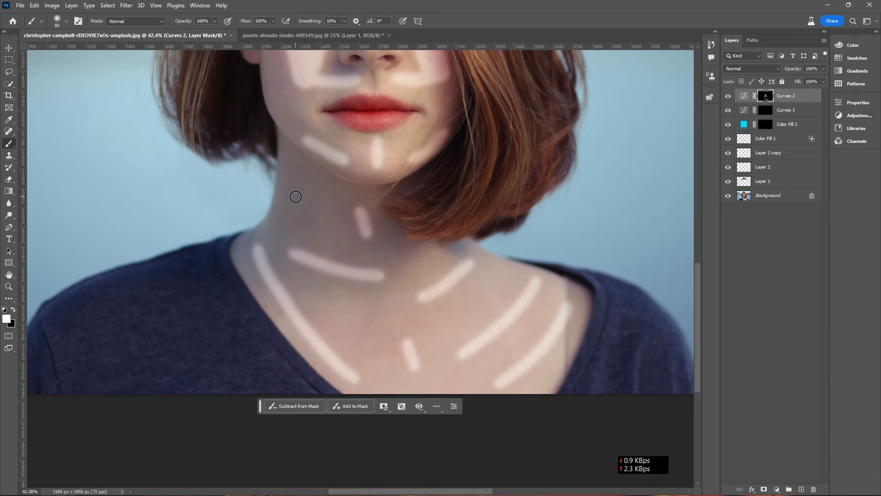
Paint white on the Curves 1 mask to shade the hairline, eye sockets, sides of the nose and cheek edge.
scroll(373, 350, "up", 6)
key("alt+bracketleft")
mouse_move(363, 73)
left_mouse_down()
mouse_move(304, 114)
mouse_move(298, 141)
mouse_move(421, 71)
mouse_move(373, 136)
mouse_move(314, 172)
mouse_move(359, 169)
mouse_move(382, 198)
mouse_move(380, 235)
mouse_move(391, 251)
mouse_move(419, 246)
mouse_move(428, 217)
mouse_move(463, 213)
left_mouse_up()
key("ctrl+z")
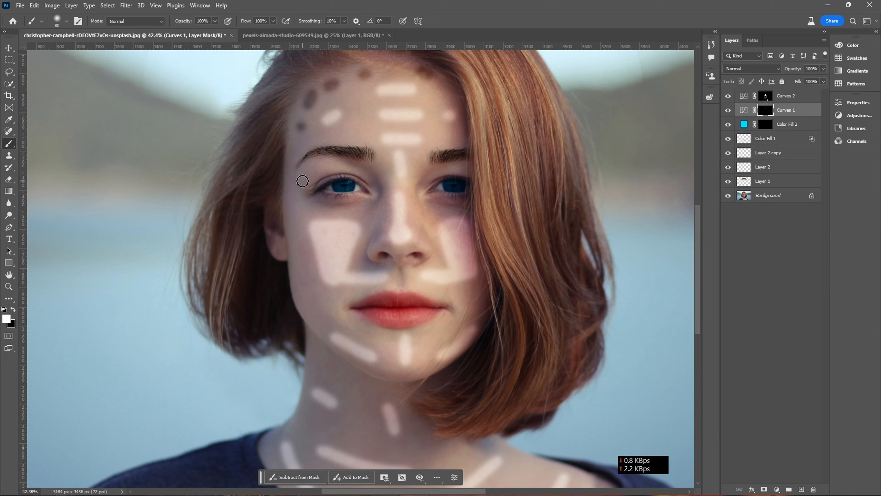
mouse_move(303, 178)
left_mouse_down()
mouse_move(333, 166)
mouse_move(371, 178)
mouse_move(389, 248)
mouse_move(416, 199)
left_mouse_up()
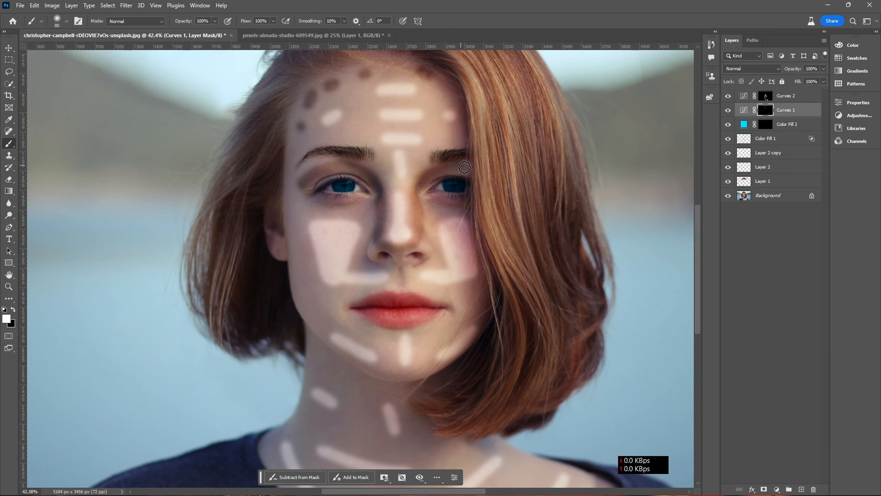
left_click_drag(295, 250, 322, 320)
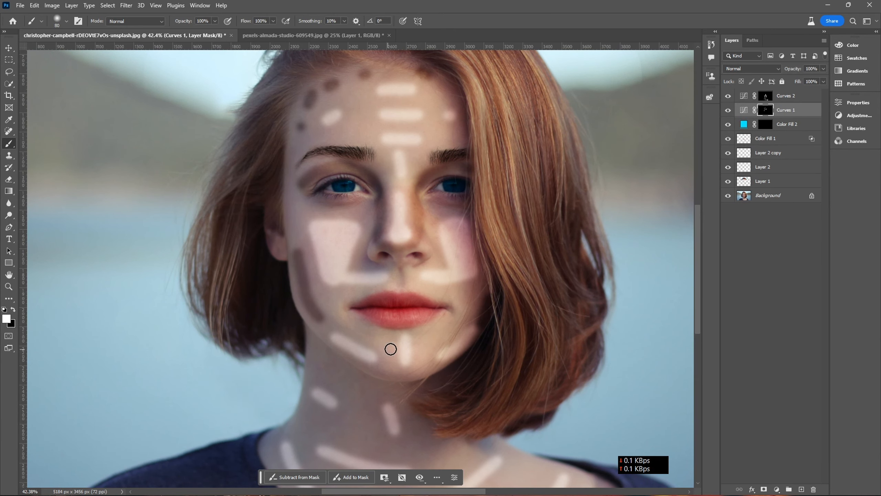
Paint shadow strokes on the Curves 1 mask under the jaw, down the neck and between the chest highlights.
scroll(424, 193, "down", 5)
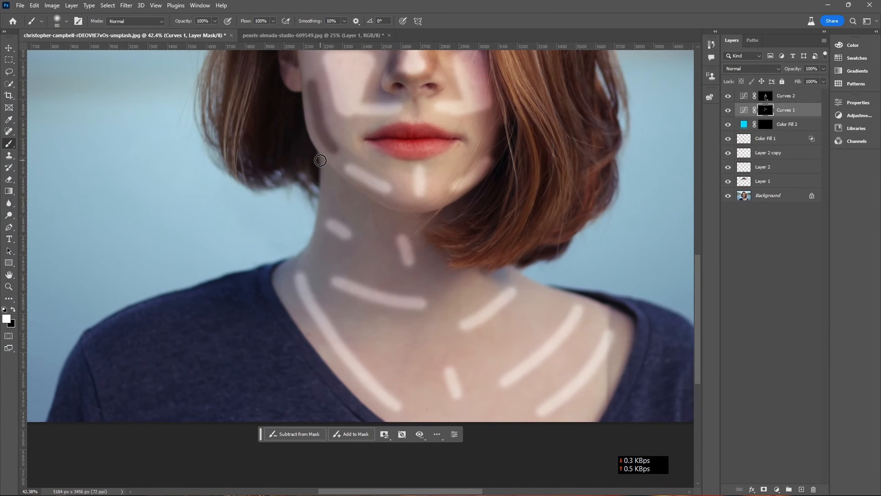
left_click_drag(327, 183, 327, 223)
left_click_drag(356, 195, 360, 245)
left_click_drag(381, 211, 385, 265)
mouse_move(412, 217)
left_mouse_down()
mouse_move(414, 245)
mouse_move(440, 261)
left_mouse_up()
left_click_drag(357, 324, 390, 347)
left_click_drag(478, 277, 448, 299)
left_click_drag(538, 308, 493, 361)
left_click_drag(514, 398, 480, 410)
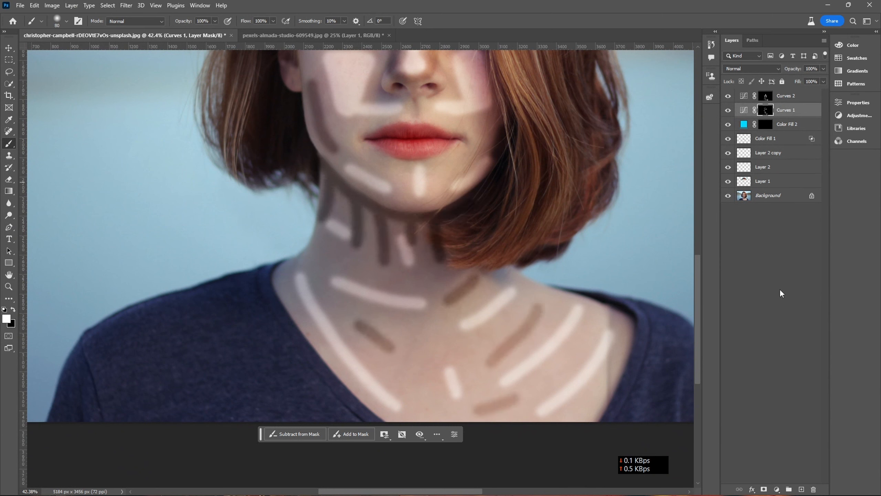
Feather the Curves 2 layer mask by about 34 px to soften the highlight strokes.
left_click(765, 96)
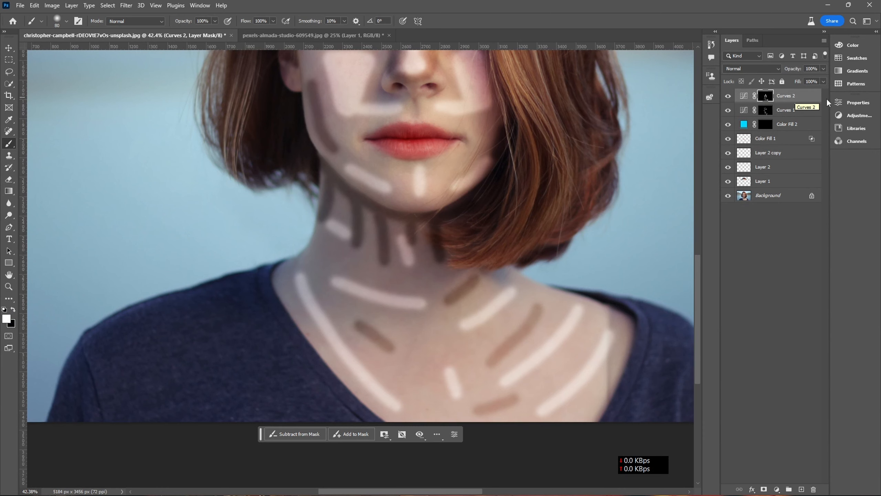
left_click(843, 101)
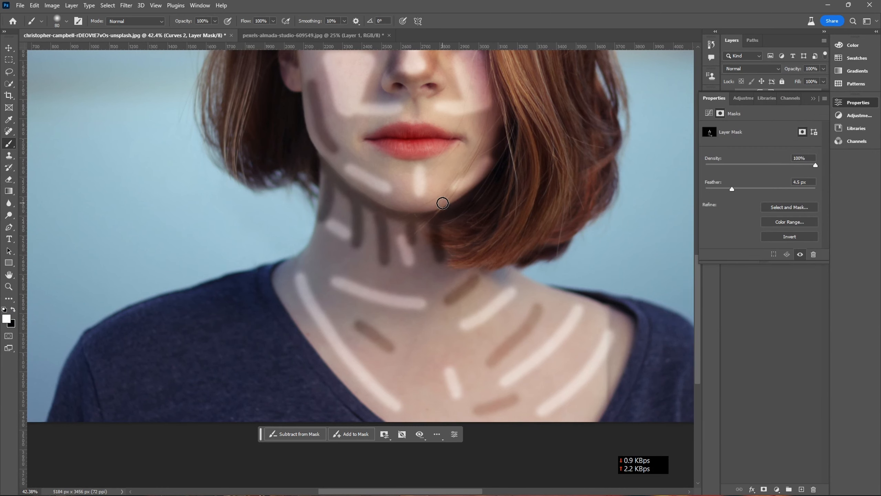
scroll(439, 243, "down", 3)
mouse_move(732, 189)
left_mouse_down()
mouse_move(776, 189)
mouse_move(750, 189)
mouse_move(758, 190)
left_mouse_up()
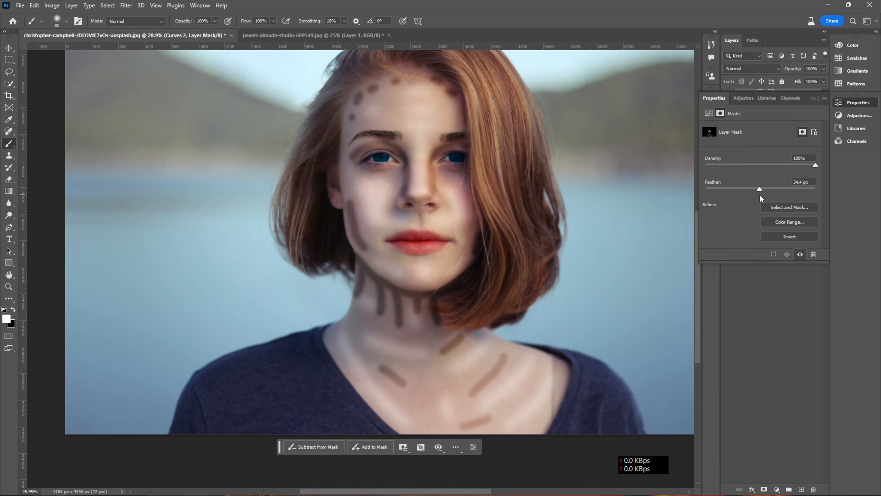
Feather the Curves 1 layer mask by about 68 px to blend the shadow strokes into the skin.
left_click(812, 98)
left_click(783, 108)
left_click(845, 103)
left_click_drag(706, 189, 759, 219)
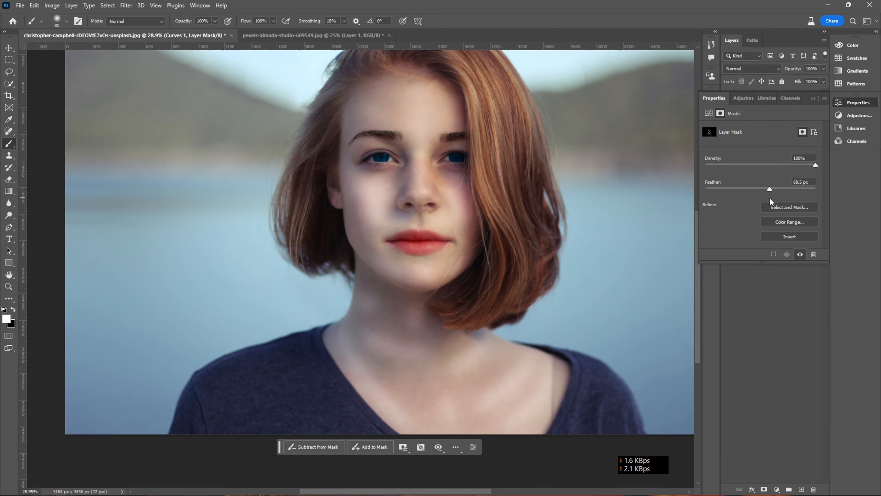
mouse_move(774, 189)
left_mouse_down()
mouse_move(763, 189)
mouse_move(772, 188)
left_mouse_up()
left_click(755, 267)
Increase the feather of the Curves 2 layer mask to about 66 px and deselect the layer.
left_click(774, 99)
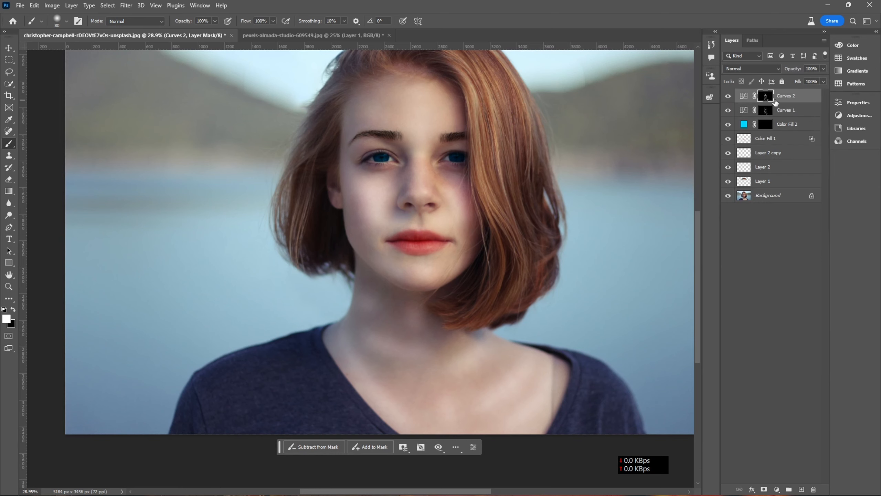
left_click(855, 102)
left_click(840, 102)
left_click(764, 96)
left_click(849, 102)
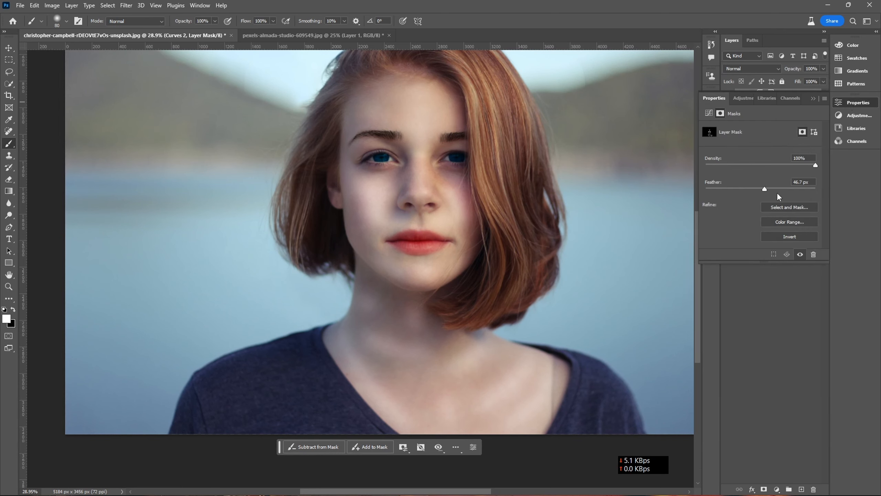
left_click(764, 189)
left_click(838, 115)
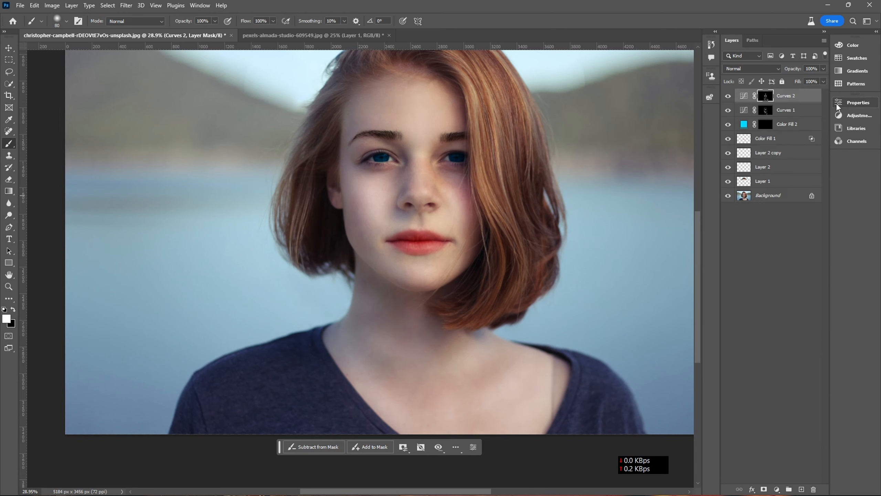
left_click(726, 98)
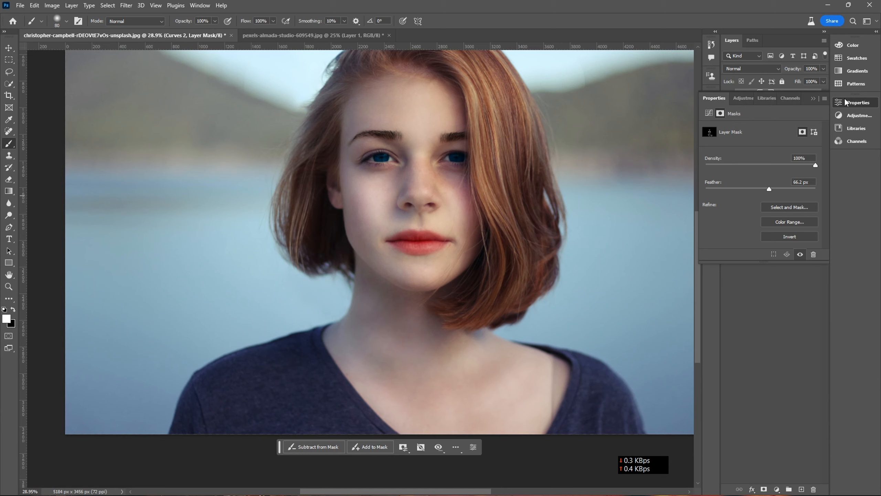
left_click(762, 266)
Draw an elliptical selection over the cheek beside the long hair with the Elliptical Marquee tool.
scroll(401, 227, "down", 2)
scroll(401, 228, "up", 5)
scroll(405, 224, "down", 1)
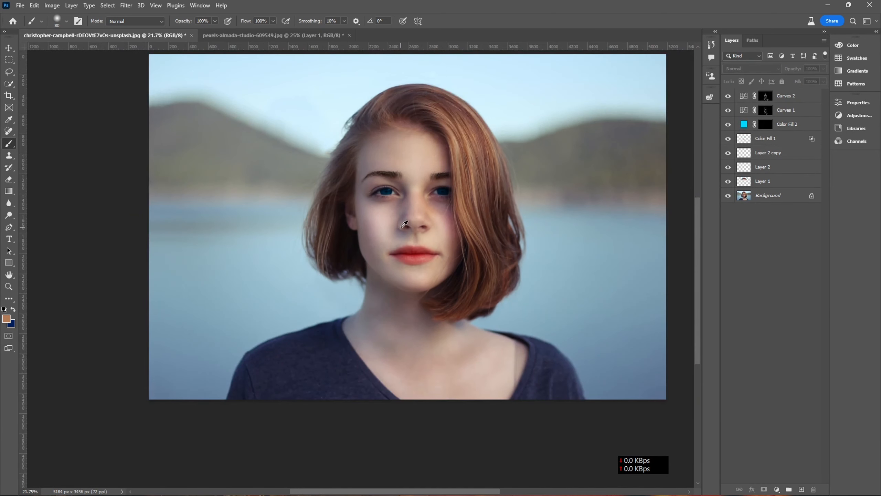
scroll(405, 223, "up", 1)
left_click_drag(404, 223, 414, 234)
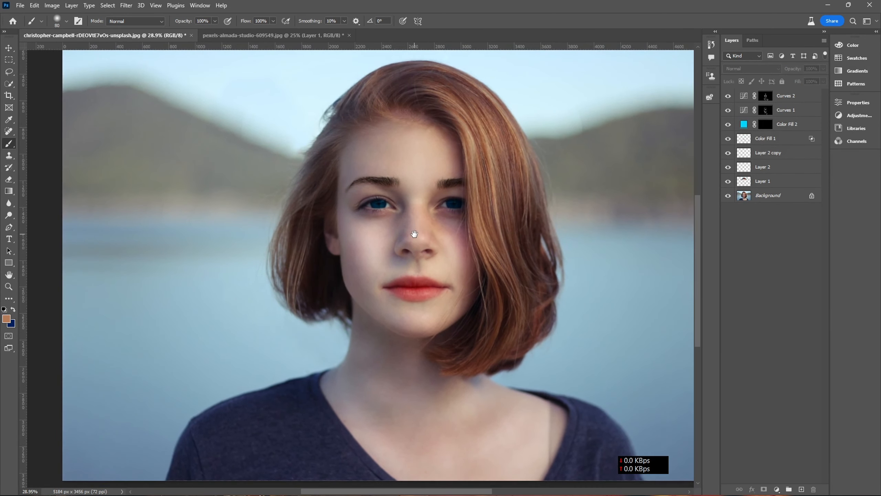
right_click(8, 59)
left_click(52, 68)
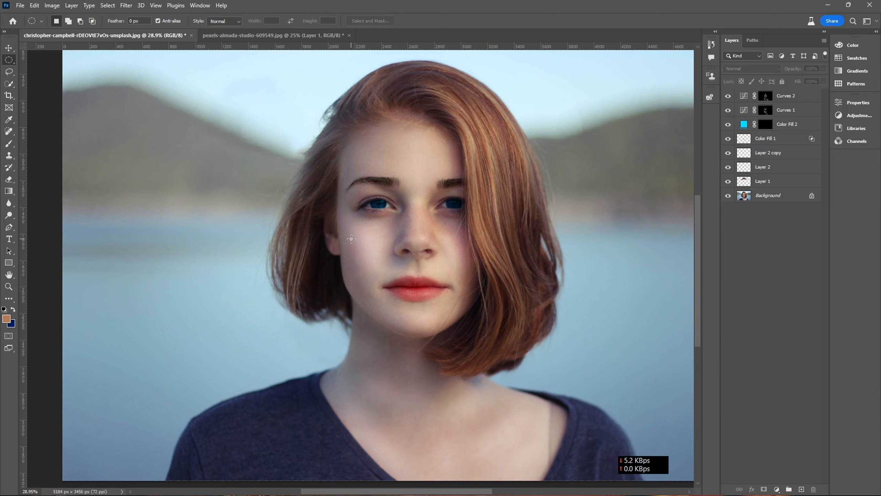
left_click_drag(352, 237, 459, 253)
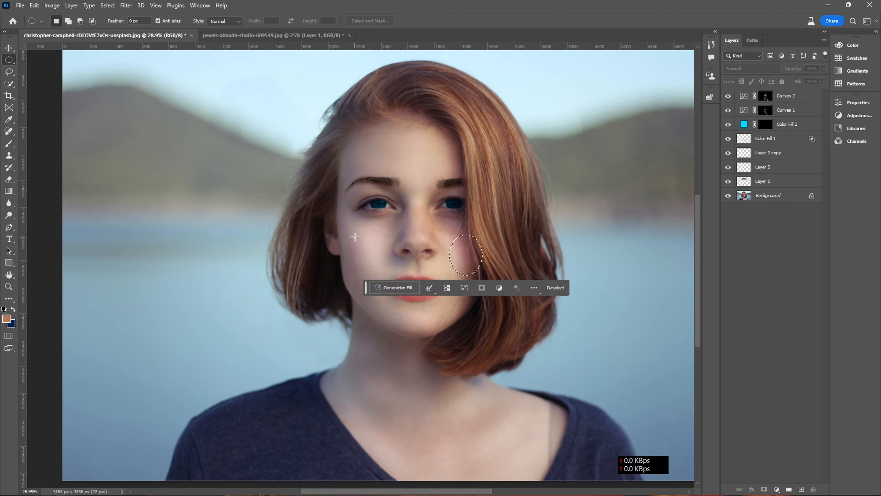
Add a second elliptical selection over the opposite cheek, redrawing it until it matches the first in height and size.
mouse_move(352, 241)
left_mouse_down()
mouse_move(381, 286)
mouse_move(366, 249)
left_mouse_up()
mouse_move(365, 254)
left_mouse_down()
mouse_move(357, 246)
mouse_move(375, 268)
left_mouse_up()
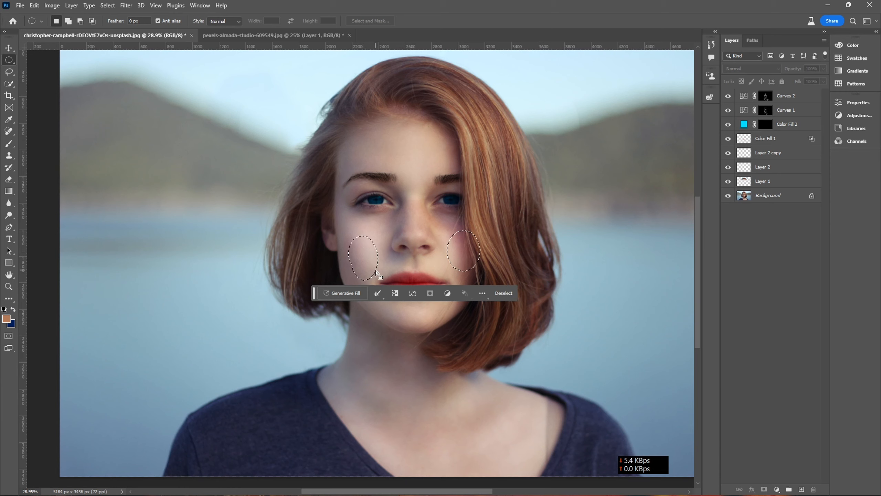
key("ctrl+z")
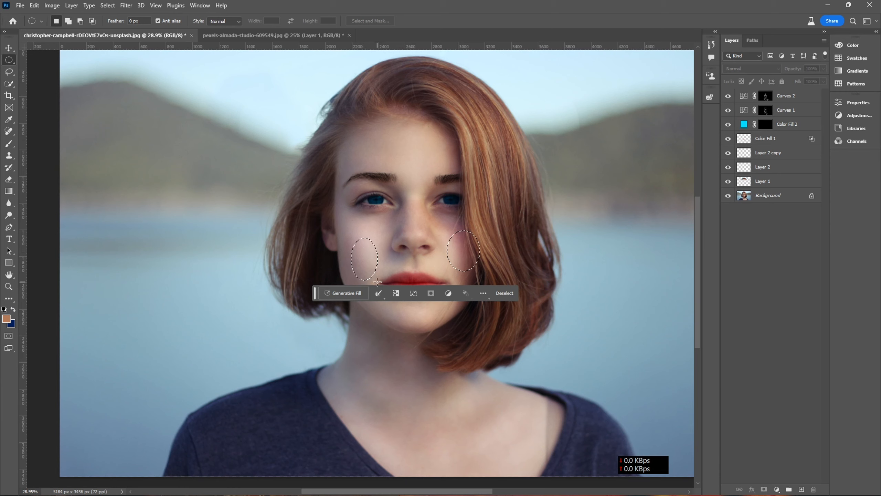
left_click_drag(346, 234, 376, 276)
left_click_drag(344, 234, 377, 278)
Add a Solid Color fill layer in magenta #d60ff4 over the two selected cheek ellipses.
left_click(776, 489)
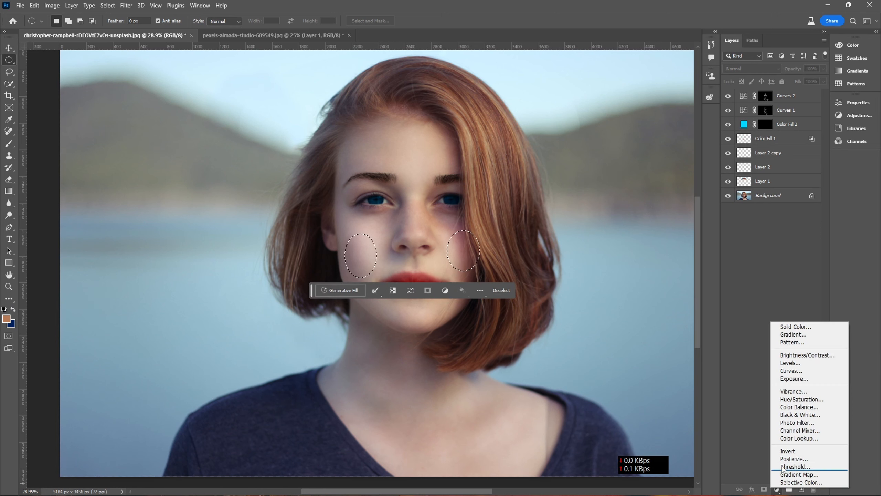
left_click(802, 328)
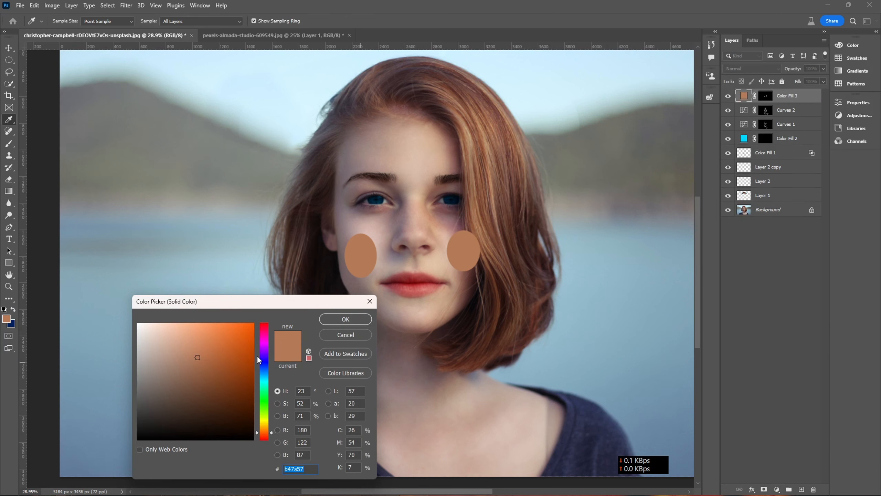
left_click_drag(258, 361, 262, 344)
left_click(248, 327)
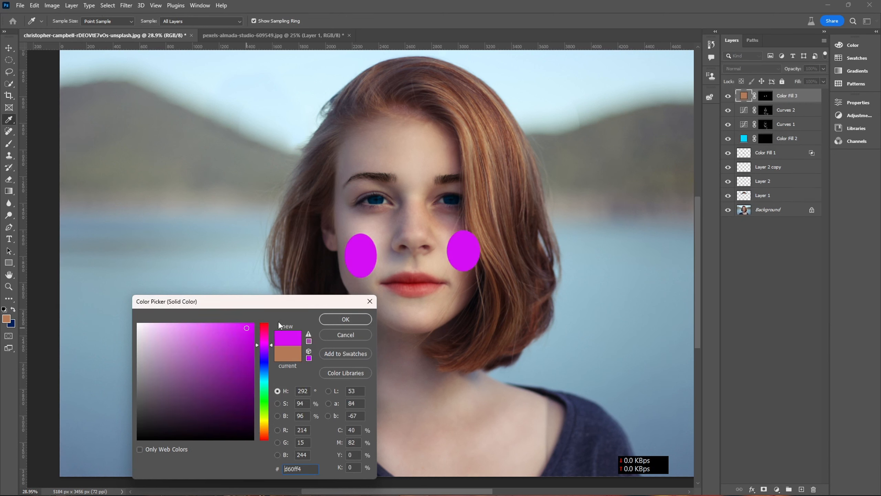
key("Return")
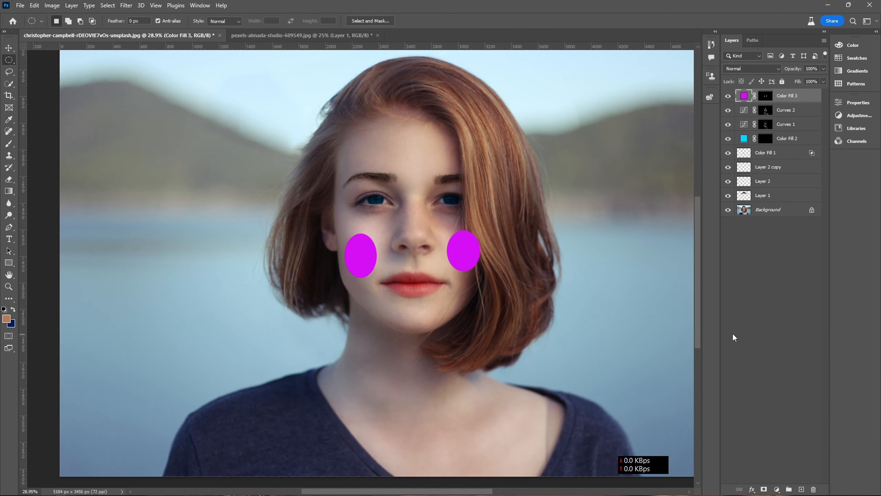
Feather the magenta cheek fill's layer mask by about 222 px and set the layer's blend mode to Multiply.
double_click(759, 98)
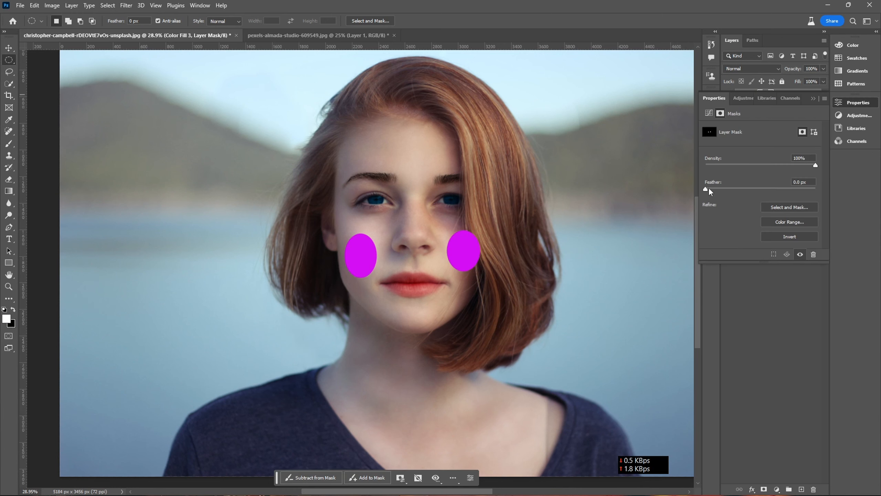
left_click_drag(738, 190, 803, 191)
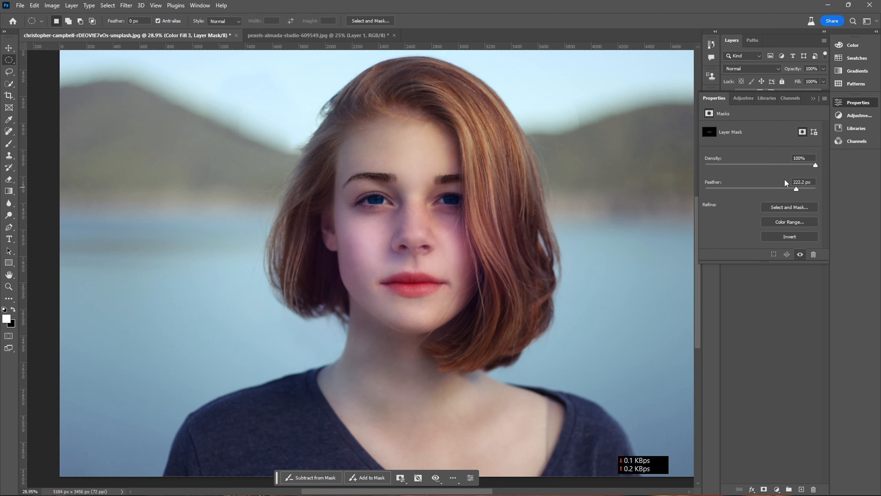
left_click(740, 68)
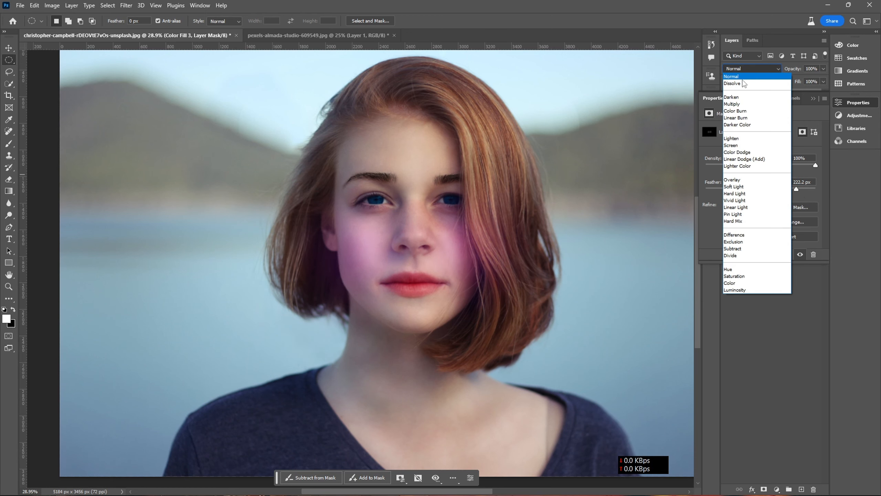
left_click(737, 104)
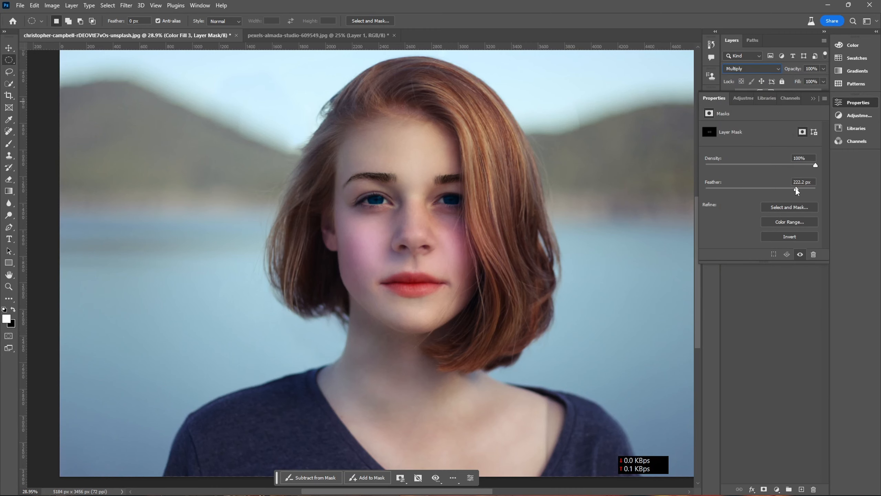
left_click_drag(794, 190, 792, 190)
left_click(776, 299)
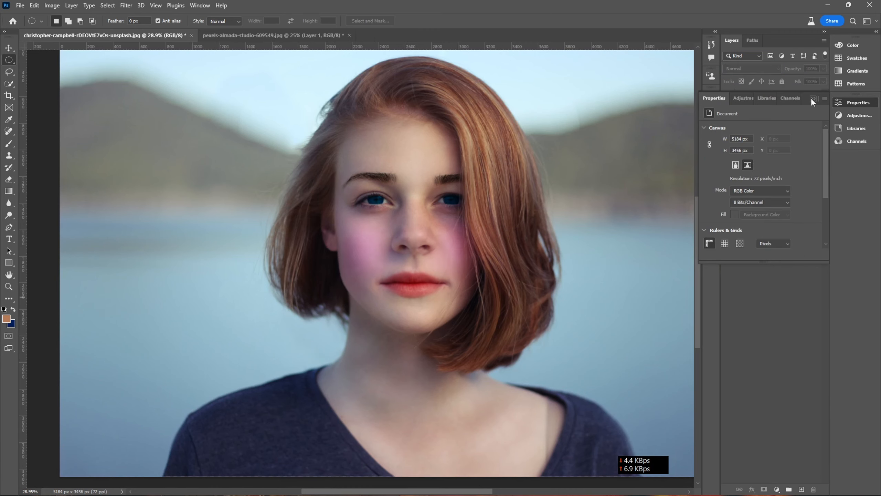